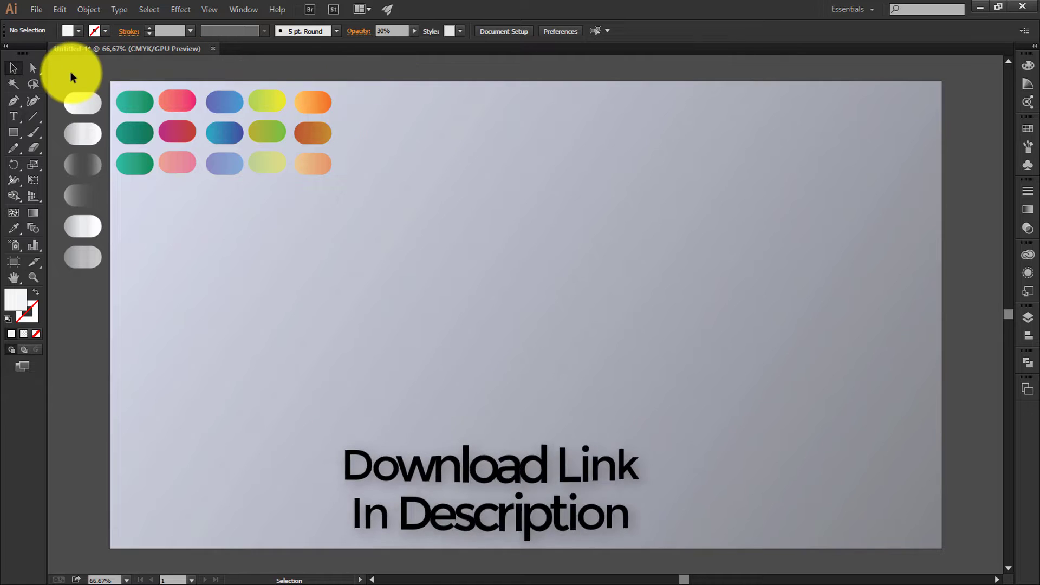
{"action": "left_click_drag", "start_coordinate": [70, 71], "coordinate": [271, 304]}
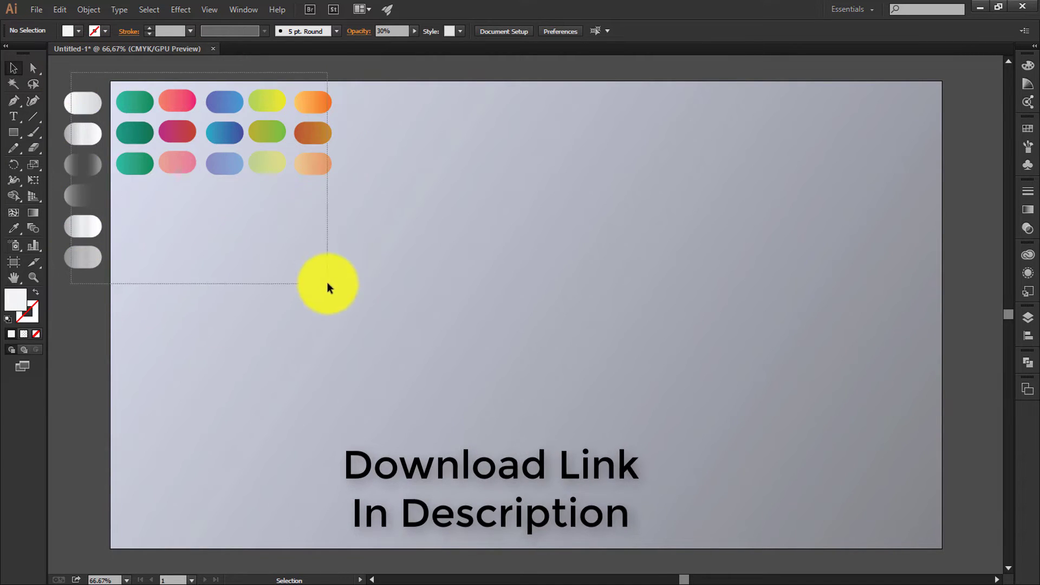
{"action": "left_click_drag", "start_coordinate": [327, 283], "coordinate": [329, 282]}
{"action": "left_click", "coordinate": [442, 274]}
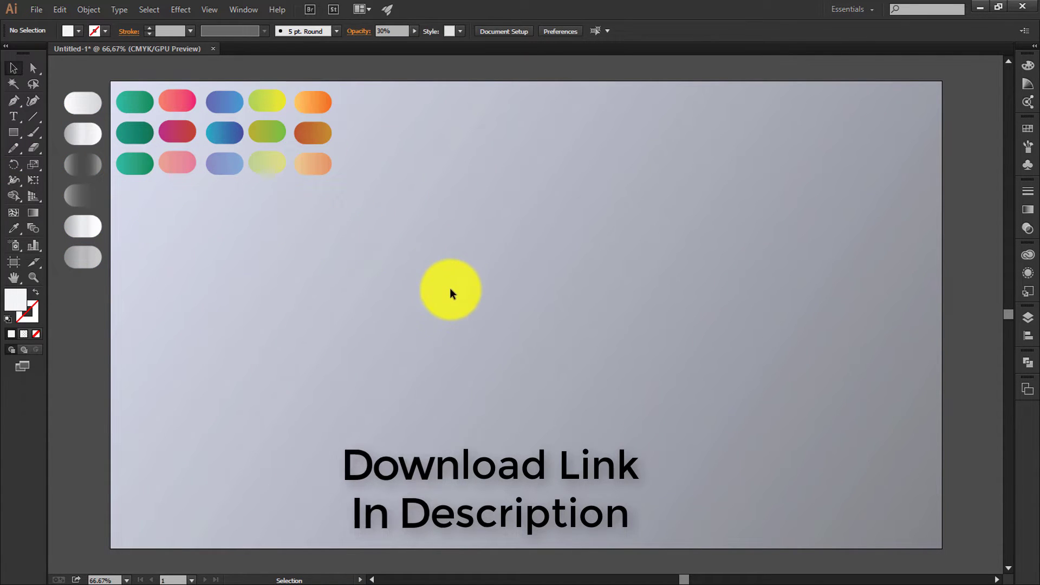
Draw a flat horizontal ellipse about 247 px wide and 71 px high in the artboard's upper middle
{"action": "left_click_drag", "start_coordinate": [15, 131], "coordinate": [60, 161]}
{"action": "left_click_drag", "start_coordinate": [438, 190], "coordinate": [630, 221]}
{"action": "left_click", "coordinate": [19, 72]}
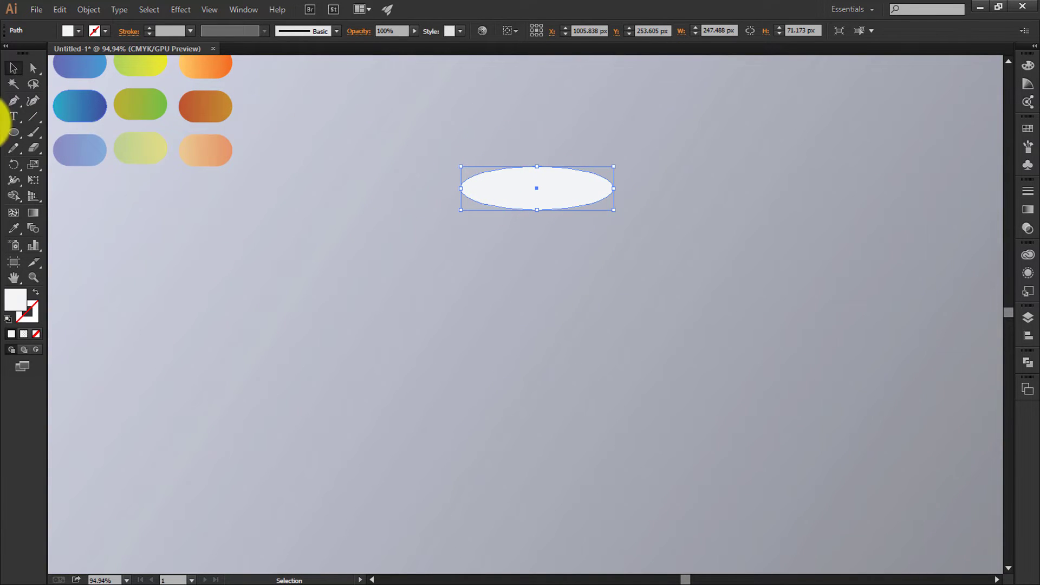
Draw a rounded rectangle about 247 by 139 px, matching the ellipse's width and starting at its horizontal midline
{"action": "left_click_drag", "start_coordinate": [16, 139], "coordinate": [70, 149]}
{"action": "left_click_drag", "start_coordinate": [459, 188], "coordinate": [614, 274]}
{"action": "left_click", "coordinate": [15, 66]}
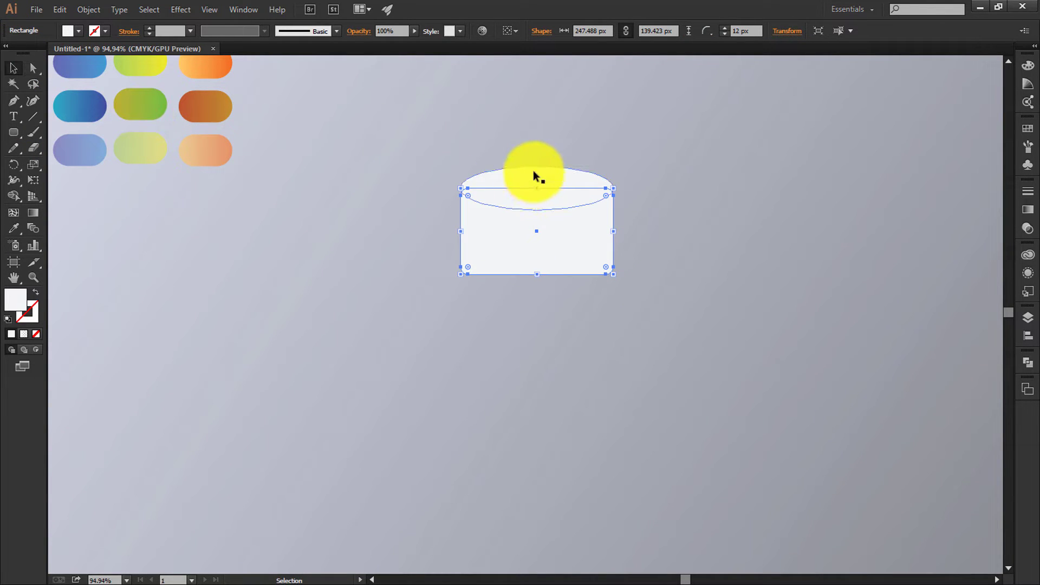
Fill the ellipse with dark brown and the rounded rectangle with light brown
{"action": "left_click", "coordinate": [534, 171]}
{"action": "left_click", "coordinate": [81, 33]}
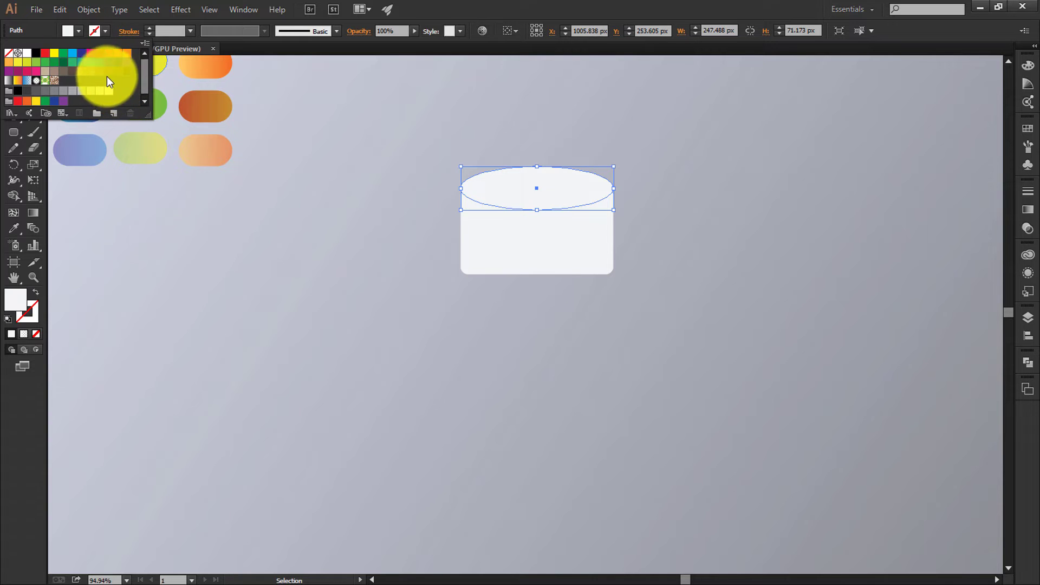
{"action": "left_click", "coordinate": [107, 76]}
{"action": "left_click", "coordinate": [517, 239]}
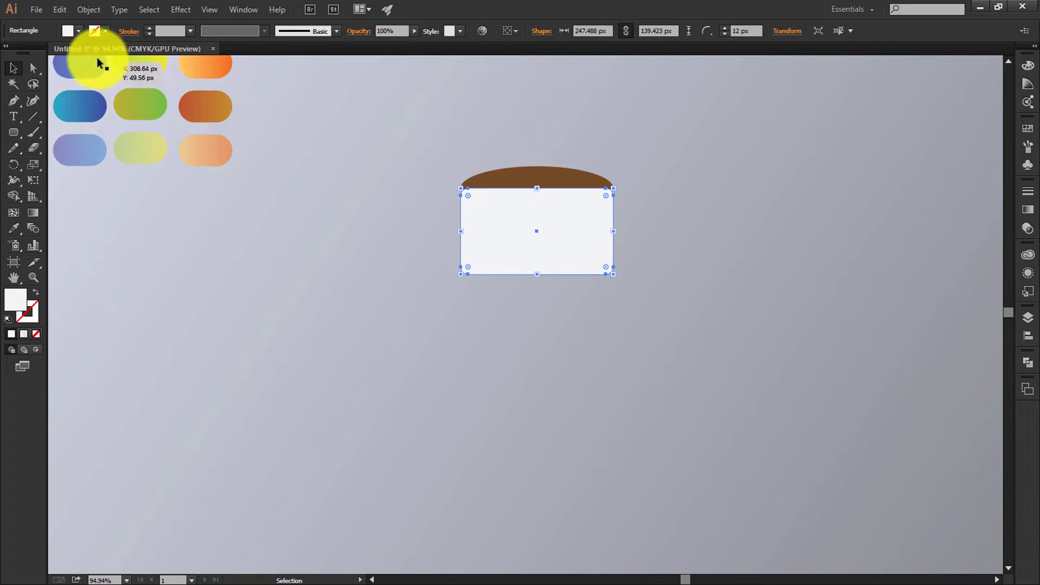
{"action": "left_click", "coordinate": [79, 32]}
{"action": "left_click", "coordinate": [84, 70]}
{"action": "left_click", "coordinate": [698, 174]}
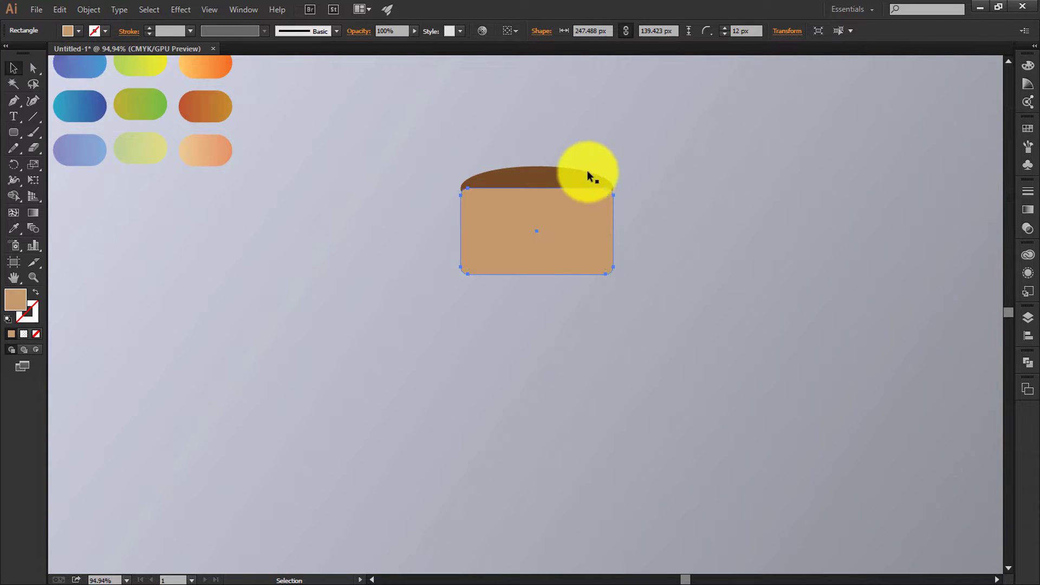
Bring the dark brown ellipse to the front of the rectangle
{"action": "right_click", "coordinate": [583, 174]}
{"action": "mouse_move", "coordinate": [646, 360]}
{"action": "left_click", "coordinate": [753, 358]}
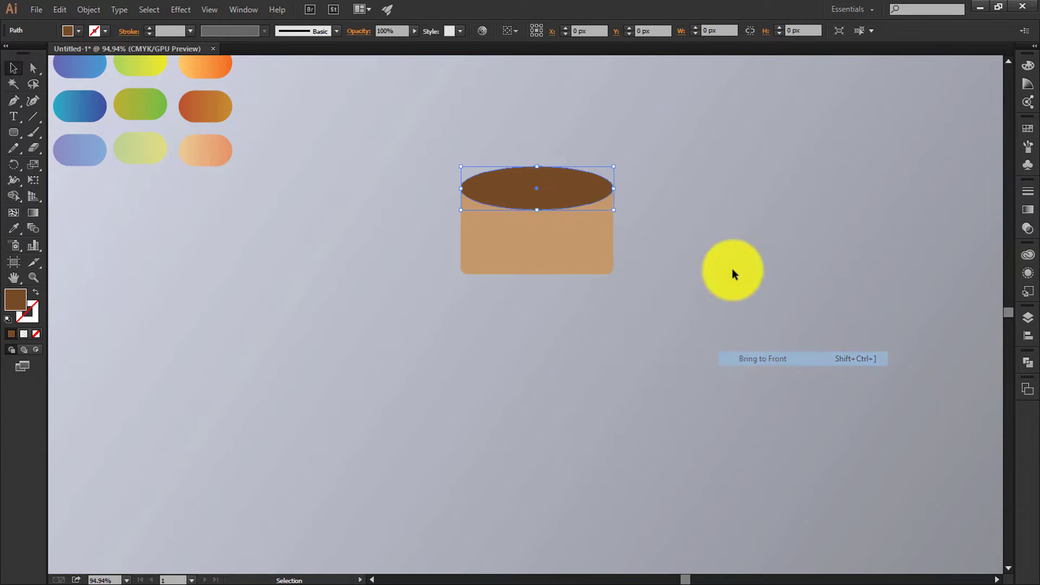
{"action": "left_click", "coordinate": [557, 245]}
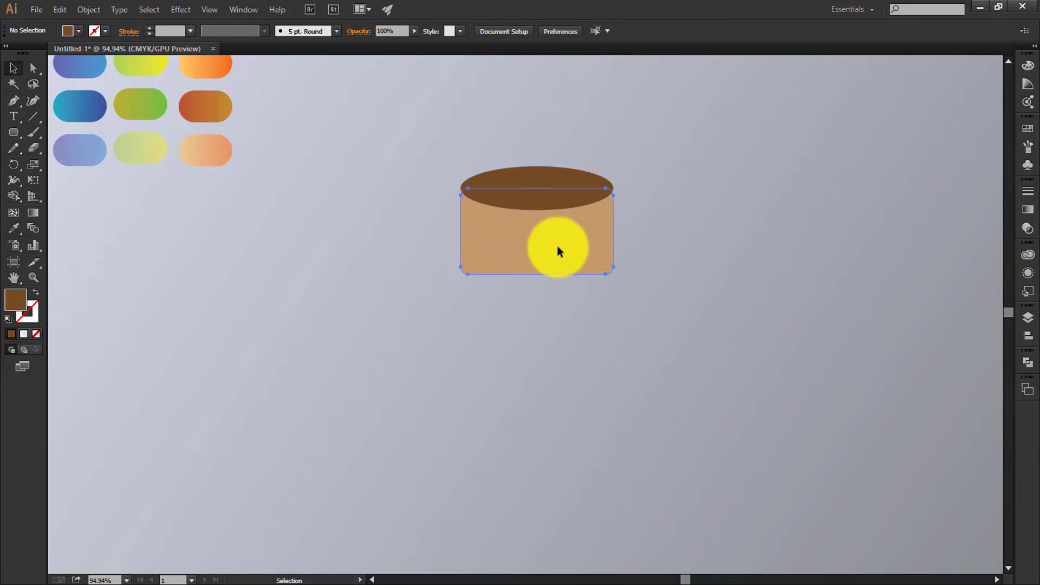
Stretch the rectangle downward by its bottom anchor points to a height of about 311 px
{"action": "left_click", "coordinate": [31, 70]}
{"action": "left_click_drag", "start_coordinate": [418, 272], "coordinate": [636, 307]}
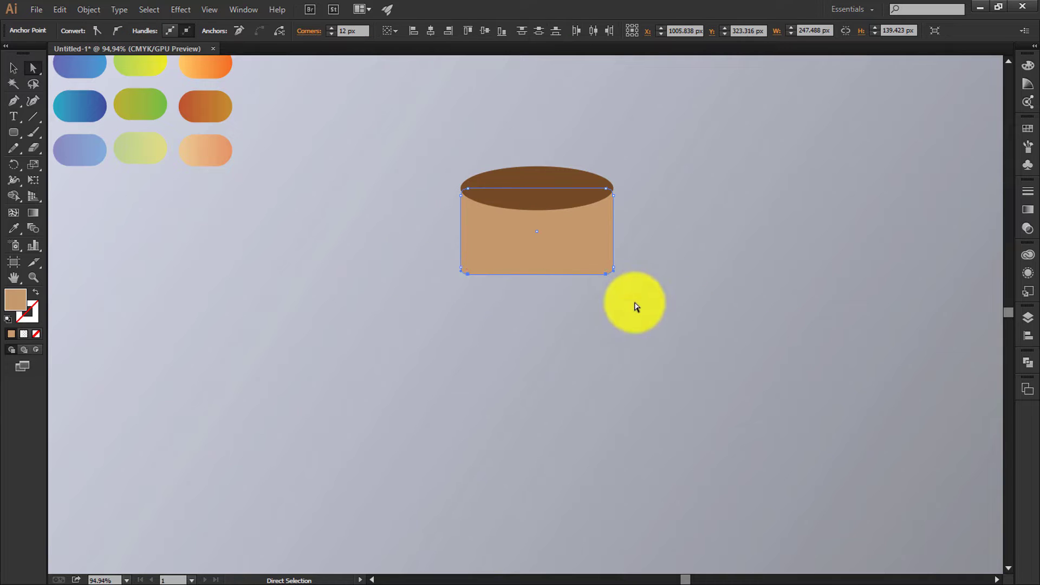
{"action": "left_click_drag", "start_coordinate": [550, 275], "coordinate": [548, 349]}
{"action": "key", "text": "ctrl+z"}
{"action": "left_click_drag", "start_coordinate": [416, 244], "coordinate": [713, 311]}
{"action": "left_click_drag", "start_coordinate": [539, 279], "coordinate": [538, 387]}
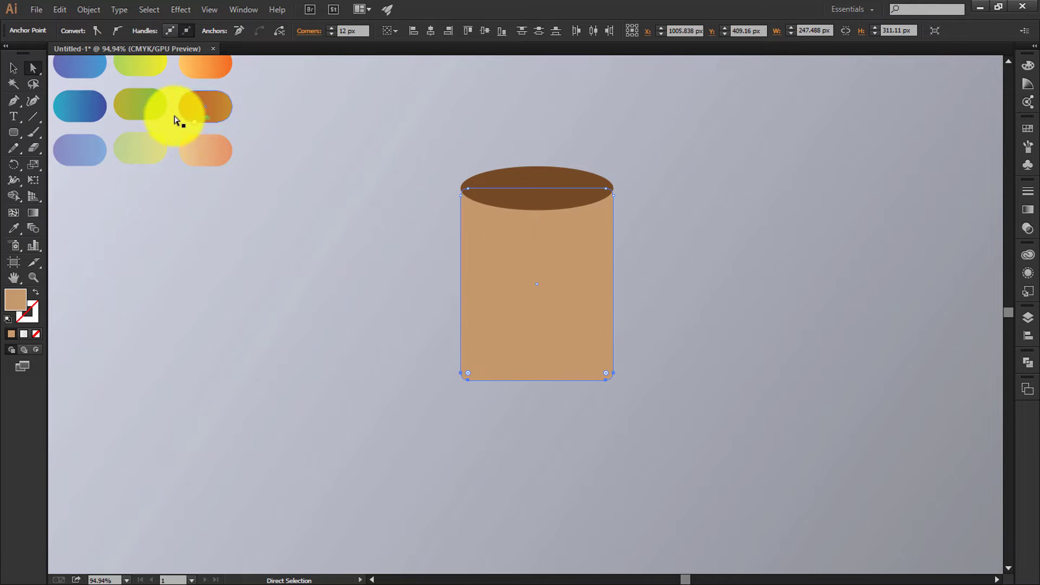
Move the dark brown ellipse straight down about 24 px over the rectangle's top edge
{"action": "left_click", "coordinate": [13, 68]}
{"action": "left_click", "coordinate": [530, 135]}
{"action": "left_click_drag", "start_coordinate": [536, 174], "coordinate": [537, 188]}
{"action": "left_click_drag", "start_coordinate": [688, 146], "coordinate": [450, 249]}
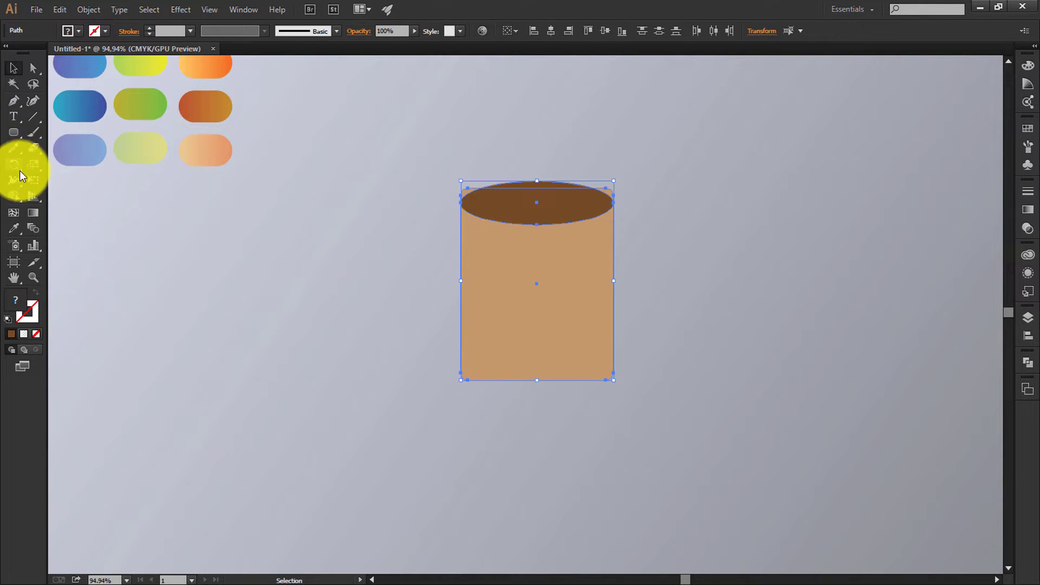
{"action": "left_click", "coordinate": [15, 177]}
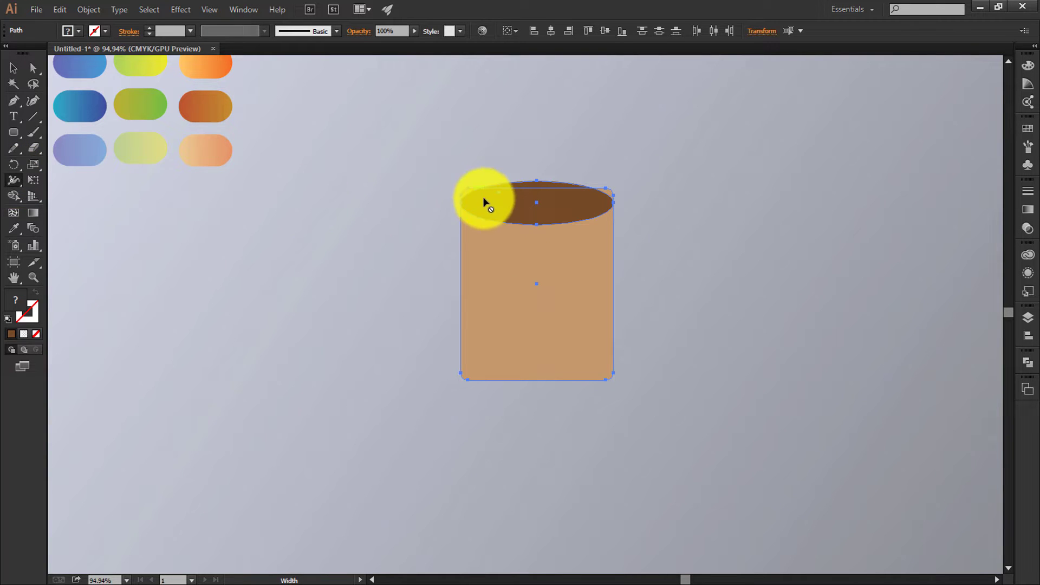
{"action": "key", "text": "ctrl+z"}
{"action": "left_click", "coordinate": [16, 196]}
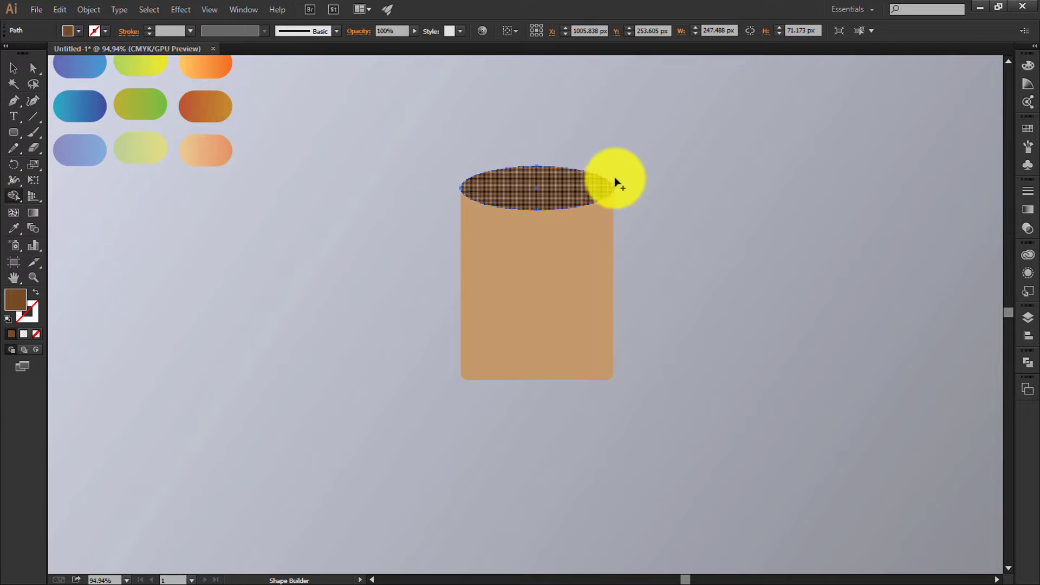
{"action": "key", "text": "ctrl+shift+z"}
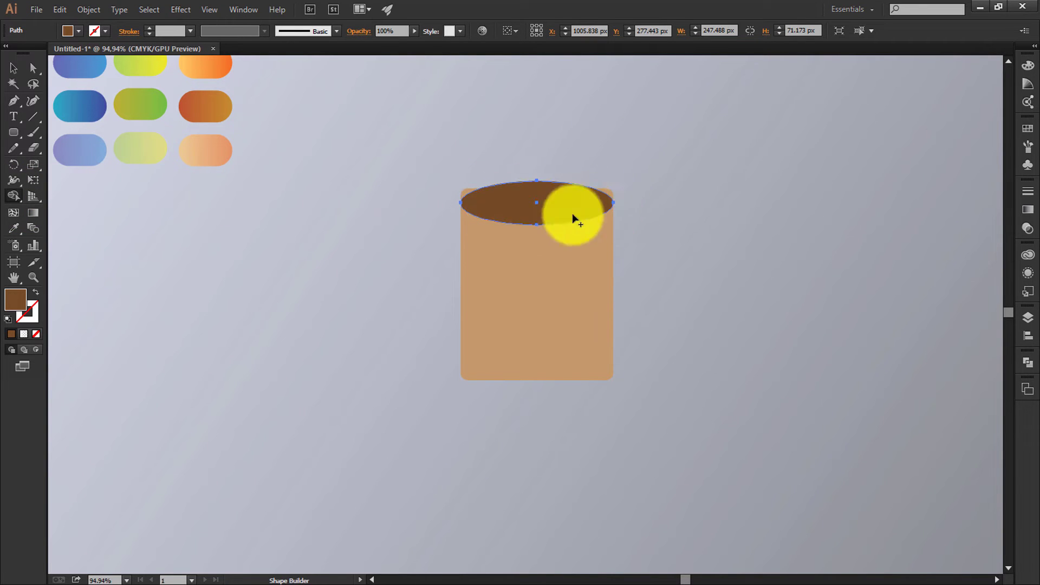
{"action": "left_click_drag", "start_coordinate": [455, 162], "coordinate": [686, 290]}
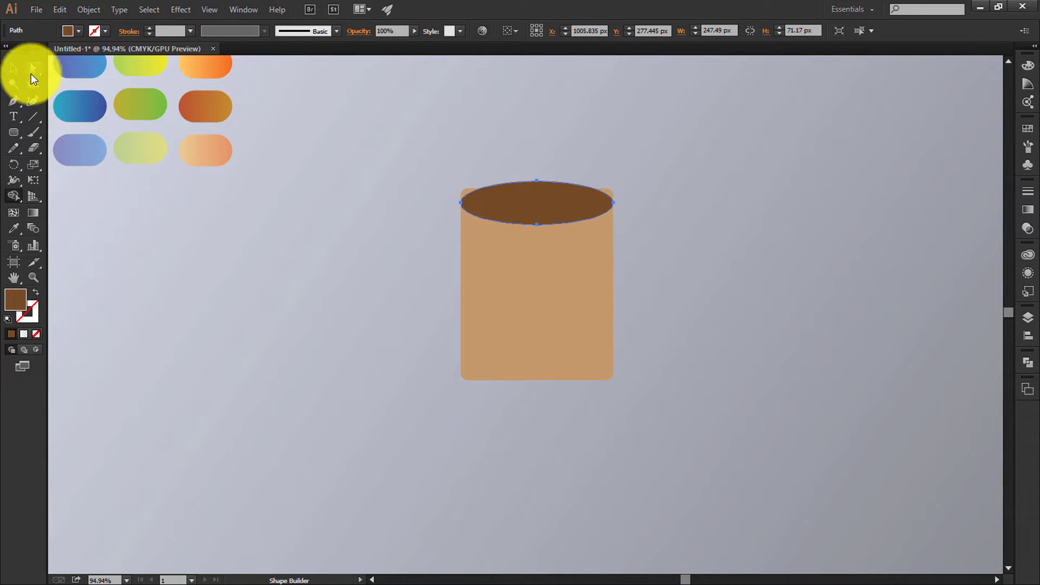
Remove the rectangle's two top corners outside the ellipse with the Shape Builder
{"action": "left_click", "coordinate": [536, 241], "text": "shift"}
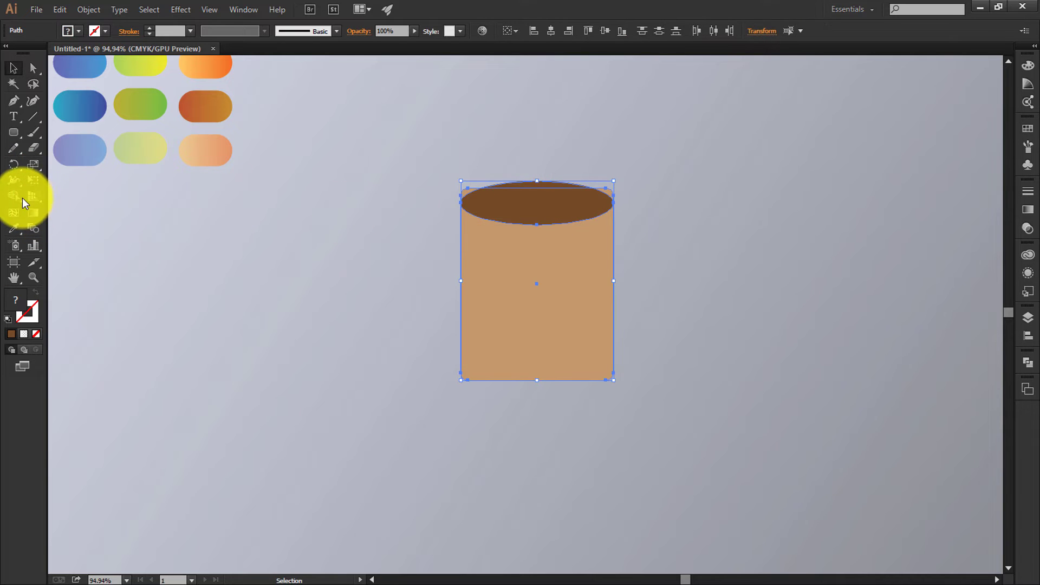
{"action": "left_click", "coordinate": [15, 196]}
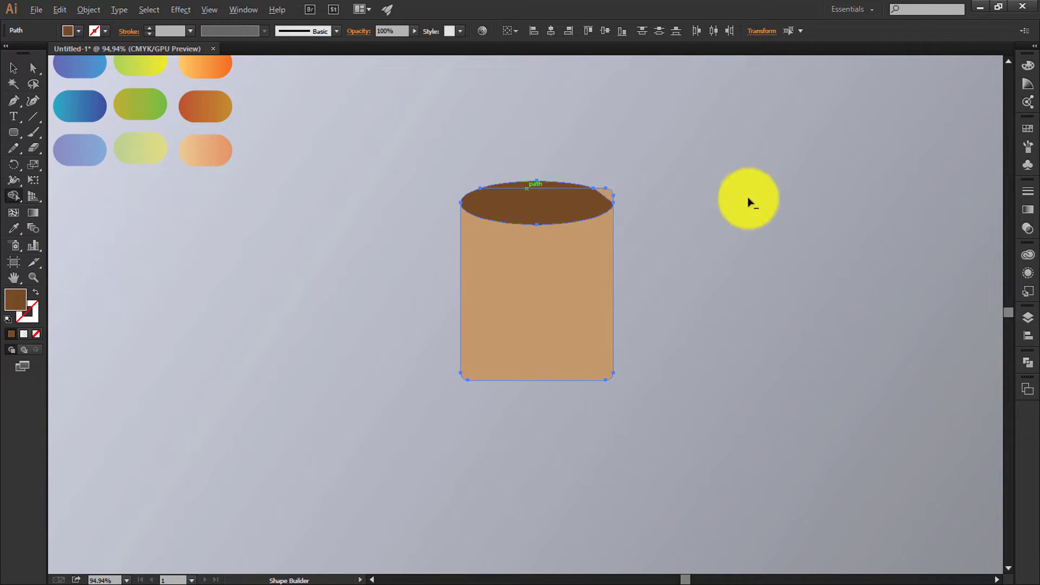
{"action": "key", "text": "ctrl"}
{"action": "key", "text": "ctrl"}
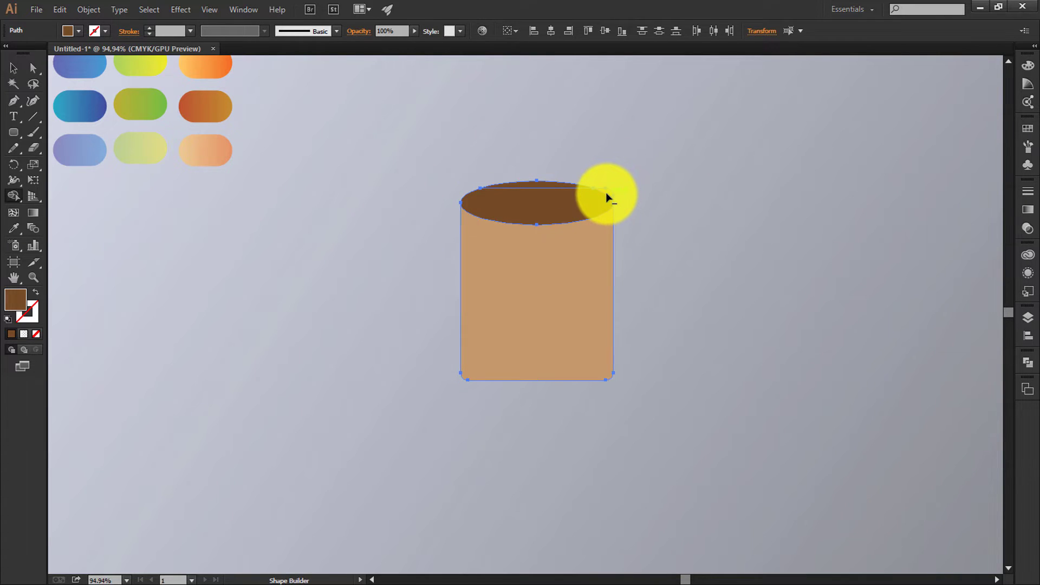
{"action": "key", "text": "alt"}
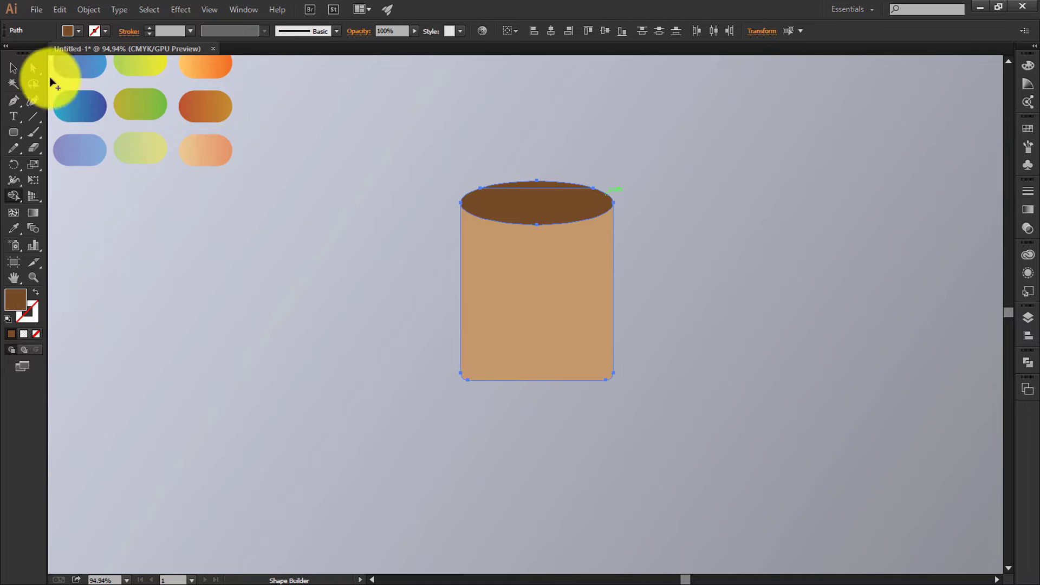
{"action": "left_click", "coordinate": [242, 105]}
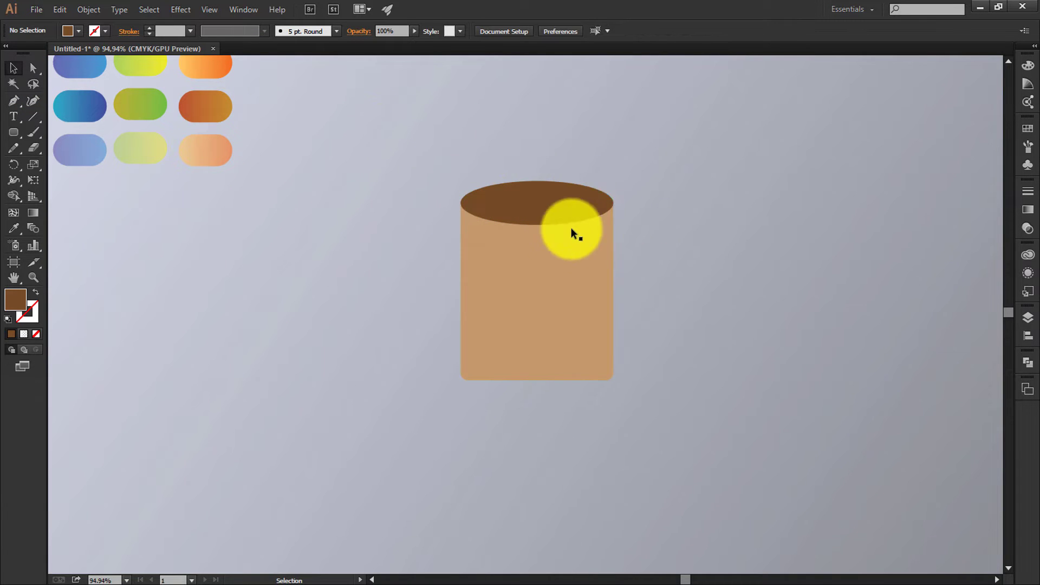
Place a copy of the ellipse at the bottom of the body and flatten it to about 53 px high
{"action": "key", "text": "z"}
{"action": "left_click_drag", "start_coordinate": [493, 213], "coordinate": [593, 474]}
{"action": "key", "text": "v"}
{"action": "left_click", "coordinate": [599, 211]}
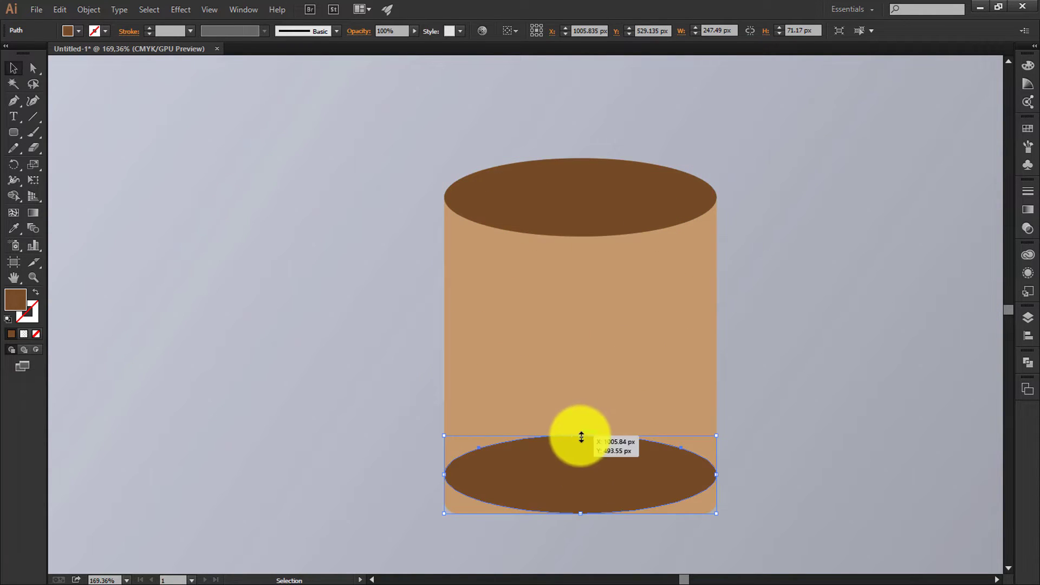
{"action": "left_click_drag", "start_coordinate": [581, 437], "coordinate": [578, 455]}
Remove the body's two bottom corners outside the lower ellipse with the Shape Builder
{"action": "left_click_drag", "start_coordinate": [829, 441], "coordinate": [408, 524]}
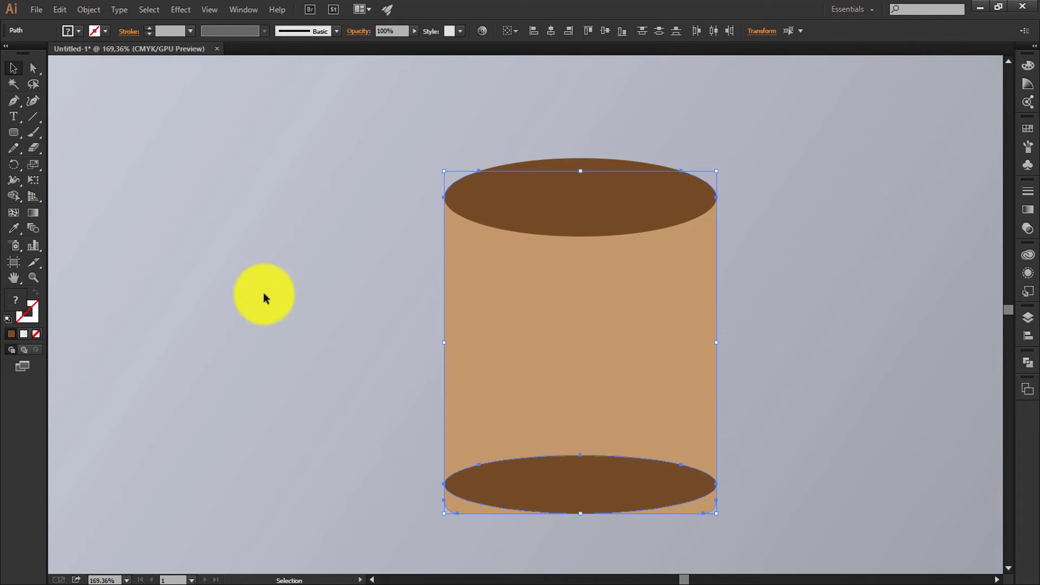
{"action": "scroll", "coordinate": [263, 298], "scroll_direction": "down", "scroll_amount": 2}
{"action": "left_click", "coordinate": [718, 400]}
{"action": "left_click", "coordinate": [586, 413]}
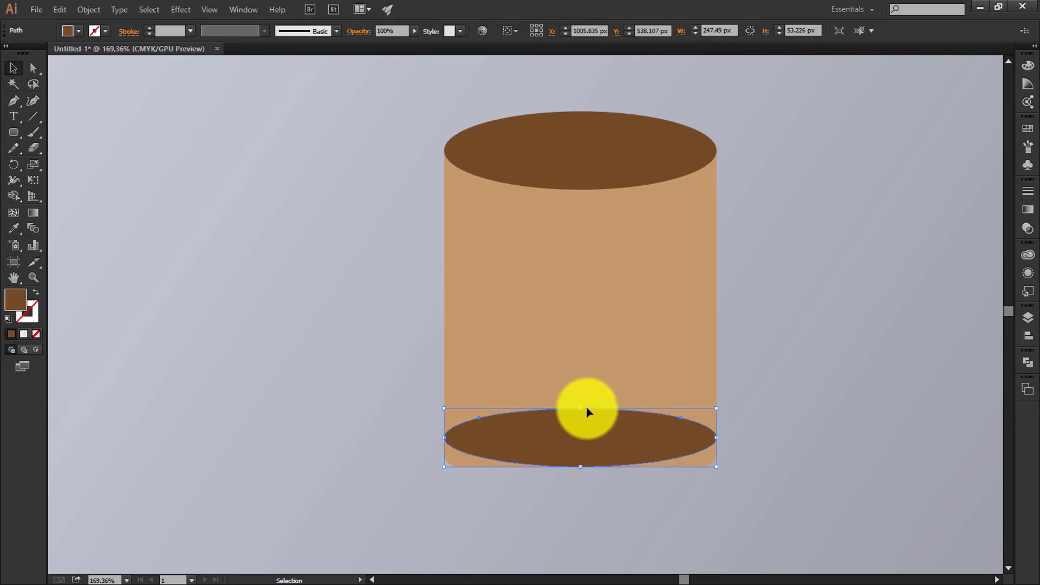
{"action": "left_click_drag", "start_coordinate": [831, 385], "coordinate": [444, 509]}
{"action": "left_click", "coordinate": [15, 198]}
{"action": "left_click", "coordinate": [459, 461]}
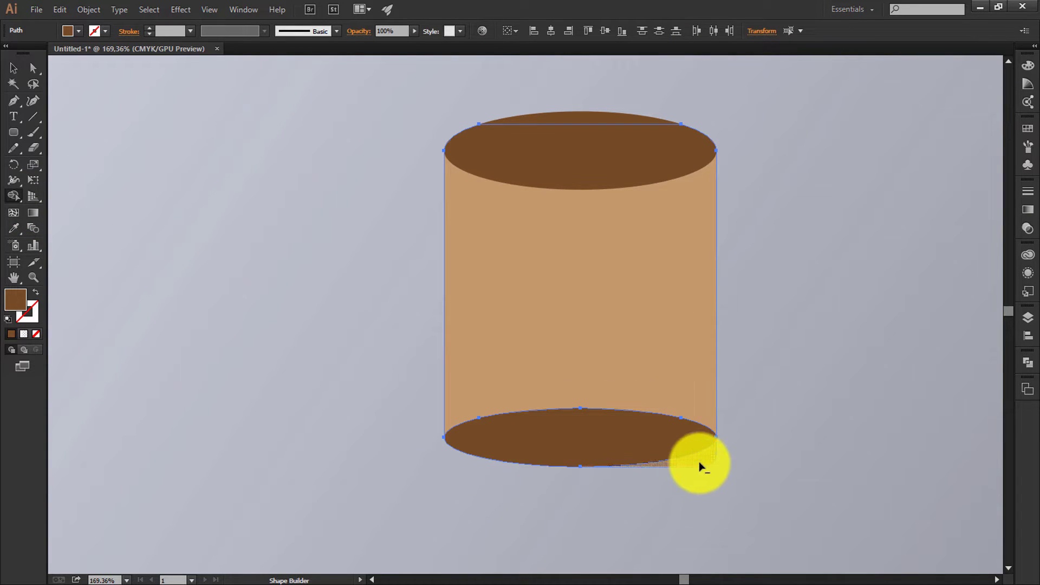
{"action": "left_click", "coordinate": [699, 462], "text": "alt"}
{"action": "key", "text": "v"}
{"action": "left_click", "coordinate": [928, 404]}
Move the whole cylinder up about 126 px and place a copy of it to its right at the same height
{"action": "key", "text": "ctrl+0"}
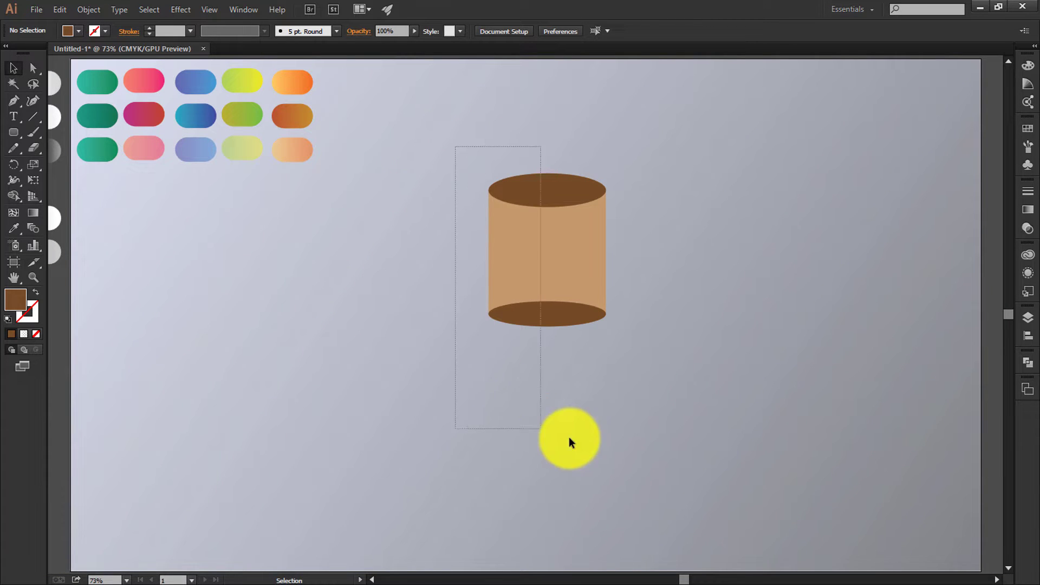
{"action": "left_click_drag", "start_coordinate": [620, 400], "coordinate": [623, 397]}
{"action": "left_click", "coordinate": [654, 332]}
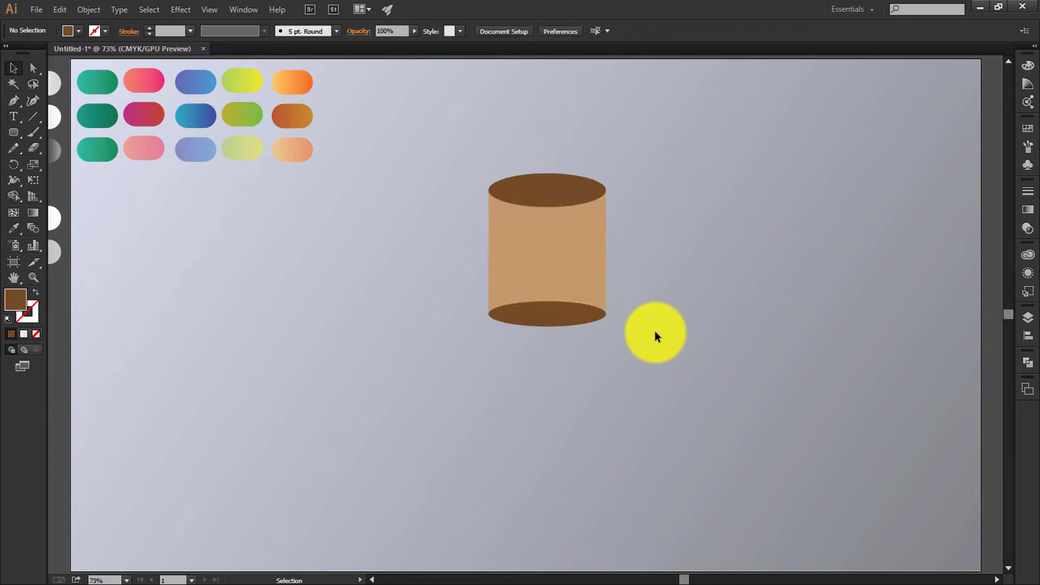
{"action": "left_click_drag", "start_coordinate": [396, 148], "coordinate": [632, 381]}
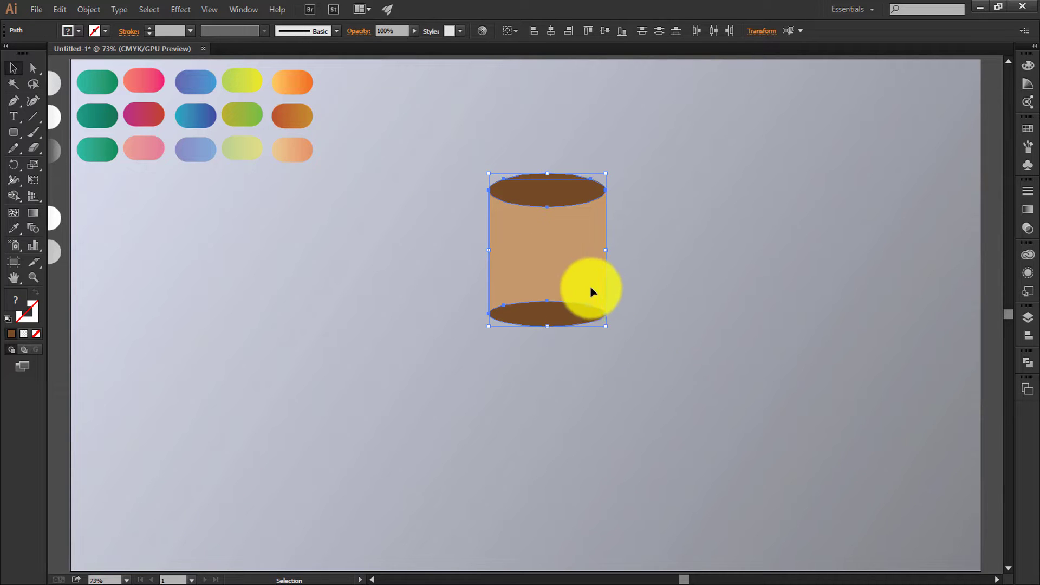
{"action": "left_click_drag", "start_coordinate": [592, 281], "coordinate": [594, 225]}
{"action": "left_click", "coordinate": [863, 161]}
{"action": "left_click_drag", "start_coordinate": [664, 110], "coordinate": [850, 239]}
{"action": "left_click", "coordinate": [667, 222]}
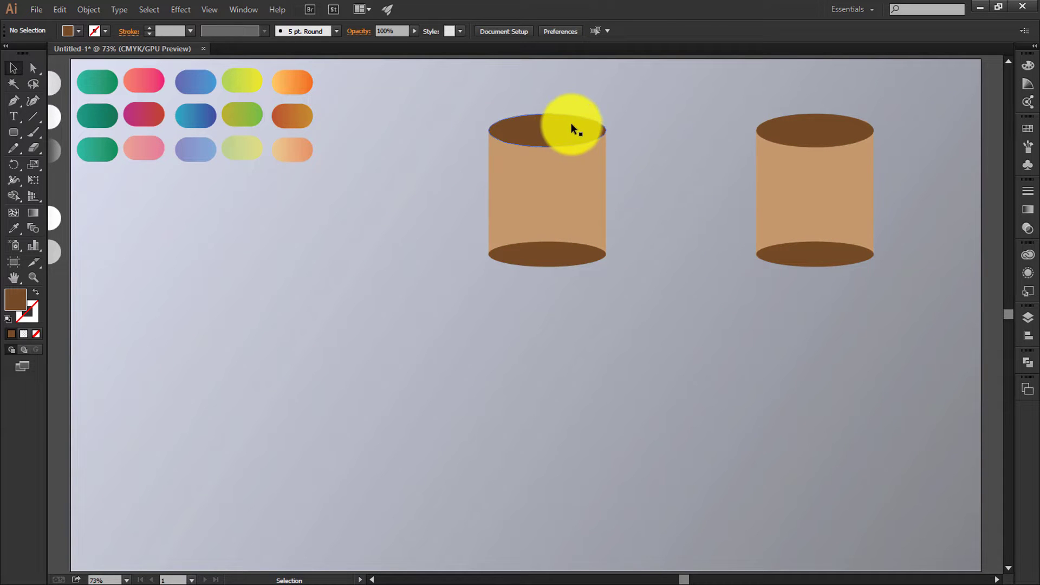
Sample the first white-to-grey gradient swatch onto the left cylinder's top ellipse and the silver swatch below it onto the body
{"action": "key", "text": "space"}
{"action": "left_click_drag", "start_coordinate": [363, 202], "coordinate": [463, 224]}
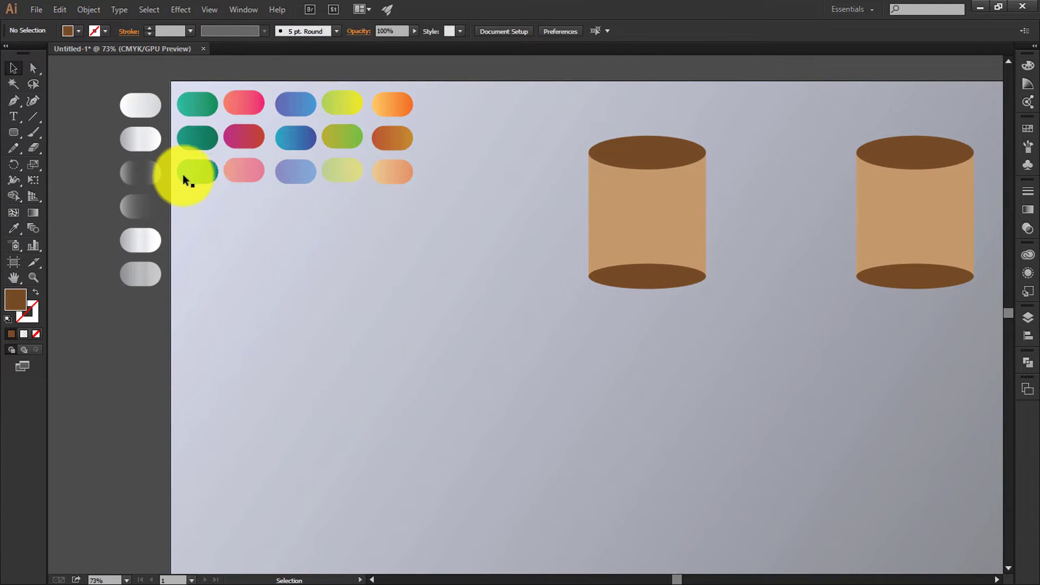
{"action": "left_click", "coordinate": [653, 157]}
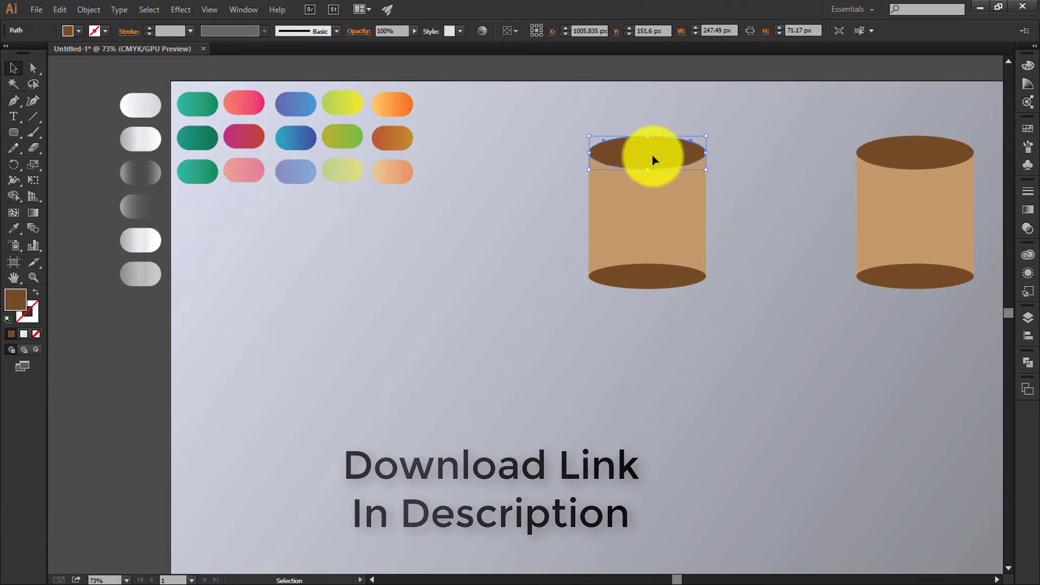
{"action": "key", "text": "i"}
{"action": "left_click", "coordinate": [144, 102]}
{"action": "key", "text": "v"}
{"action": "left_click", "coordinate": [674, 238]}
{"action": "key", "text": "i"}
{"action": "left_click", "coordinate": [141, 132]}
Redirect the top ellipse's gradient diagonally, from beyond its upper-left edge to just past its centre
{"action": "left_click", "coordinate": [662, 159], "text": "ctrl"}
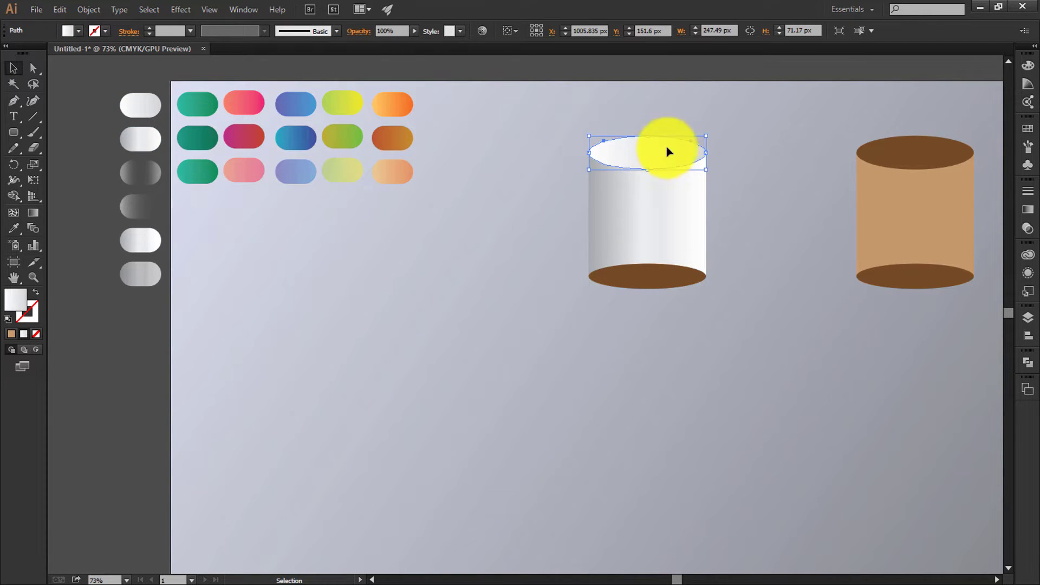
{"action": "key", "text": "g"}
{"action": "left_click_drag", "start_coordinate": [601, 127], "coordinate": [667, 169]}
{"action": "left_click_drag", "start_coordinate": [569, 130], "coordinate": [650, 154]}
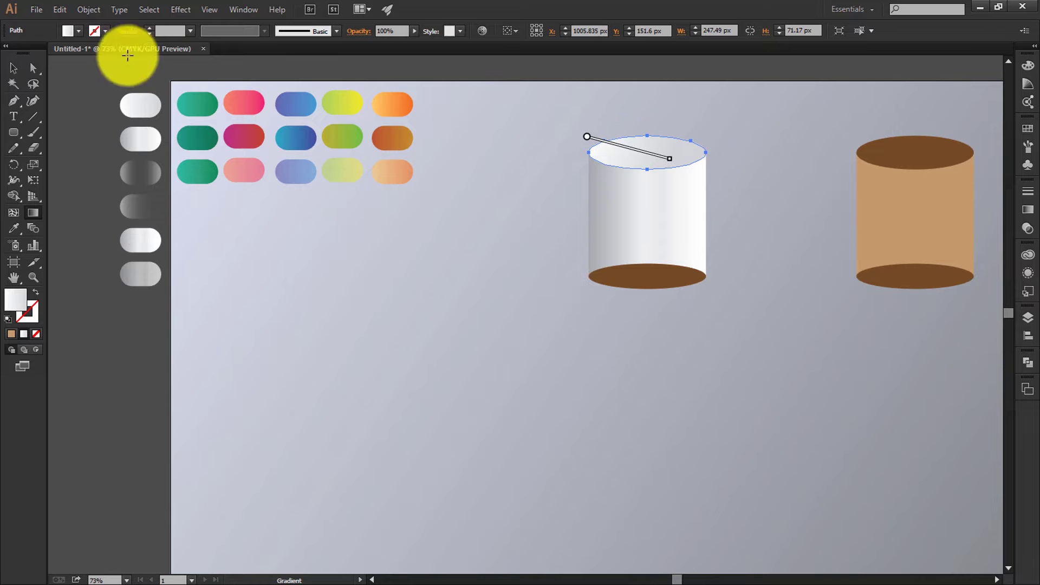
Delete the dark brown bottom ellipse from the gradient-filled cylinder
{"action": "left_click", "coordinate": [14, 69]}
{"action": "left_click", "coordinate": [670, 311]}
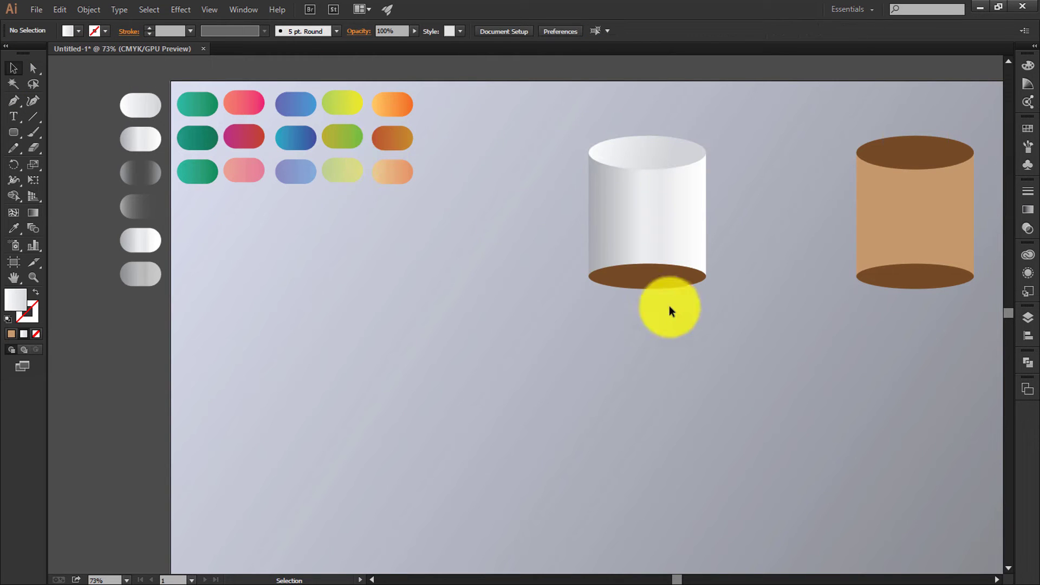
{"action": "left_click", "coordinate": [631, 285]}
{"action": "key", "text": "Delete"}
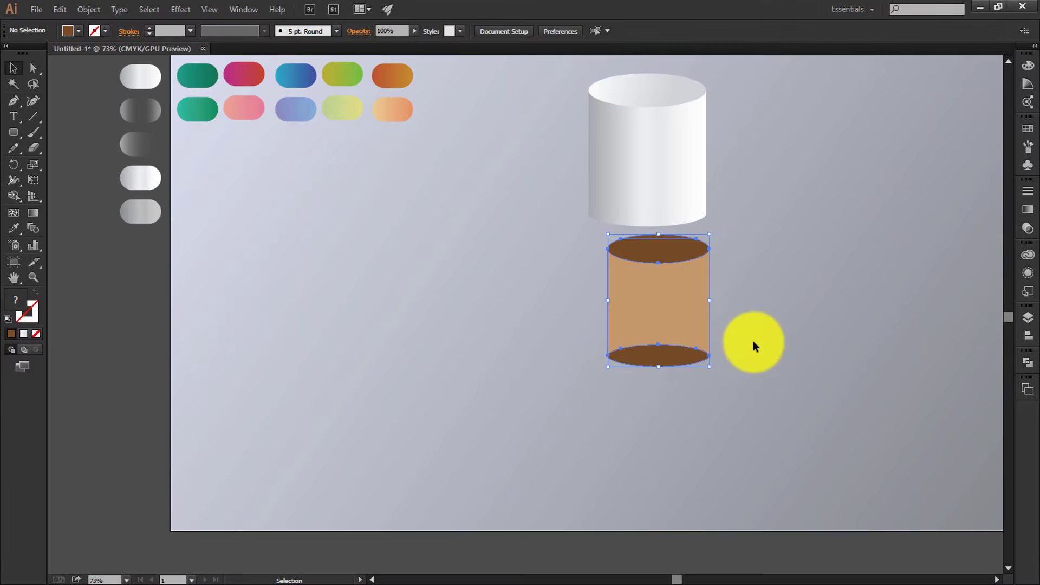
Place a copy of the brown cylinder to its right and delete the original's top ellipse
{"action": "left_click_drag", "start_coordinate": [684, 313], "coordinate": [887, 321]}
{"action": "left_click", "coordinate": [677, 243]}
{"action": "key", "text": "Delete"}
Enlarge the topless brown cylinder to about 233 px wide, centred beneath the white cylinder with its upper end overlapping it
{"action": "left_click", "coordinate": [687, 345]}
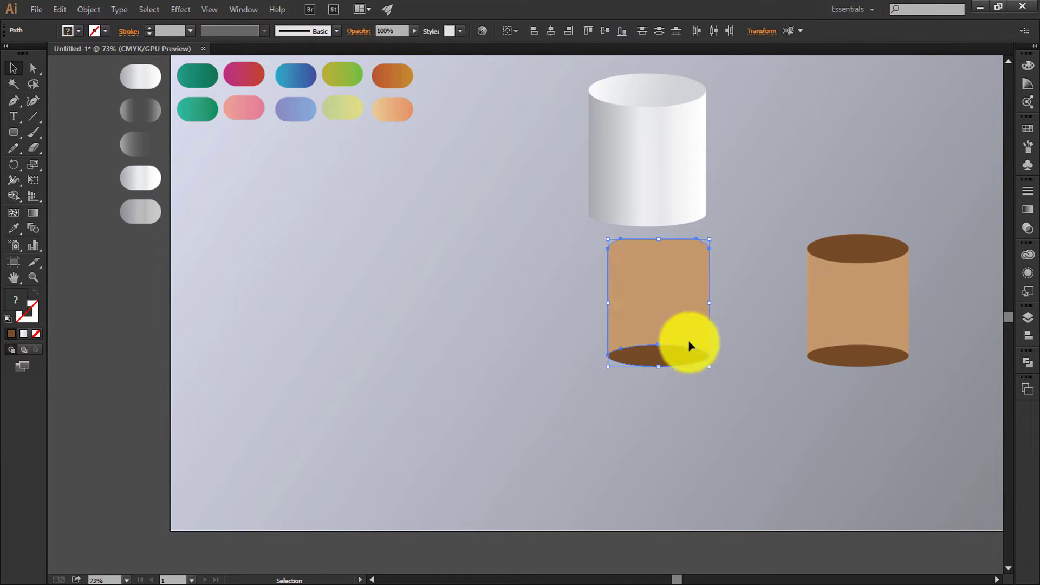
{"action": "mouse_move", "coordinate": [688, 342]}
{"action": "left_mouse_down"}
{"action": "mouse_move", "coordinate": [676, 309]}
{"action": "mouse_move", "coordinate": [704, 349]}
{"action": "left_mouse_up"}
{"action": "left_click", "coordinate": [757, 331]}
Bring the white cylinder's top ellipse and body in front of the brown cylinder
{"action": "scroll", "coordinate": [724, 231], "scroll_direction": "up", "scroll_amount": 1}
{"action": "left_click_drag", "start_coordinate": [766, 77], "coordinate": [641, 146]}
{"action": "right_click", "coordinate": [679, 148]}
{"action": "mouse_move", "coordinate": [740, 317]}
{"action": "left_click", "coordinate": [818, 316]}
Move the dark brown bottom ellipse straight down about 236 px, away from the light brown body
{"action": "left_click", "coordinate": [636, 387]}
{"action": "left_click", "coordinate": [663, 326]}
{"action": "left_click", "coordinate": [783, 375]}
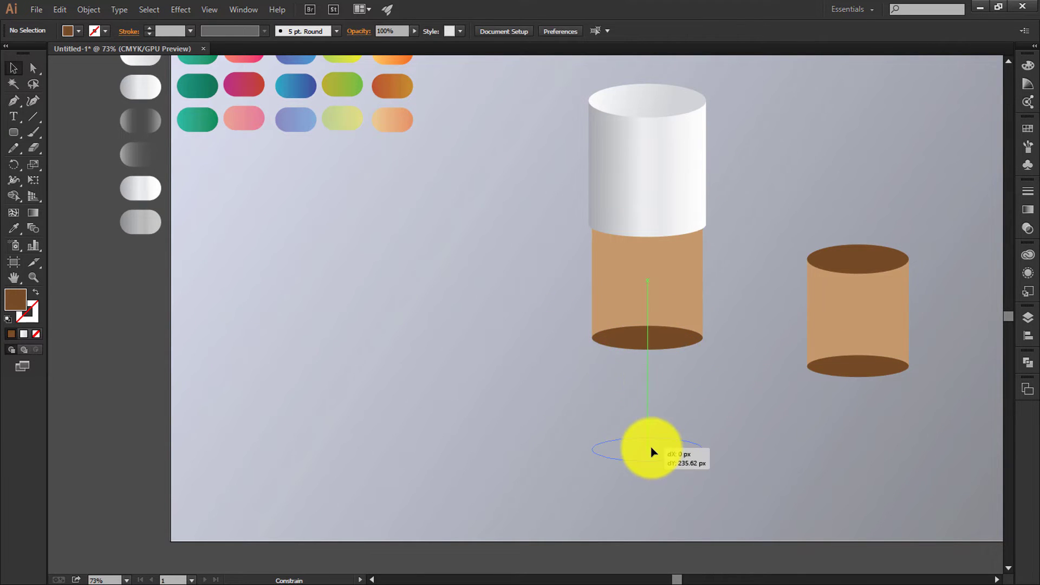
{"action": "left_click_drag", "start_coordinate": [653, 450], "coordinate": [653, 449]}
{"action": "left_click", "coordinate": [712, 302]}
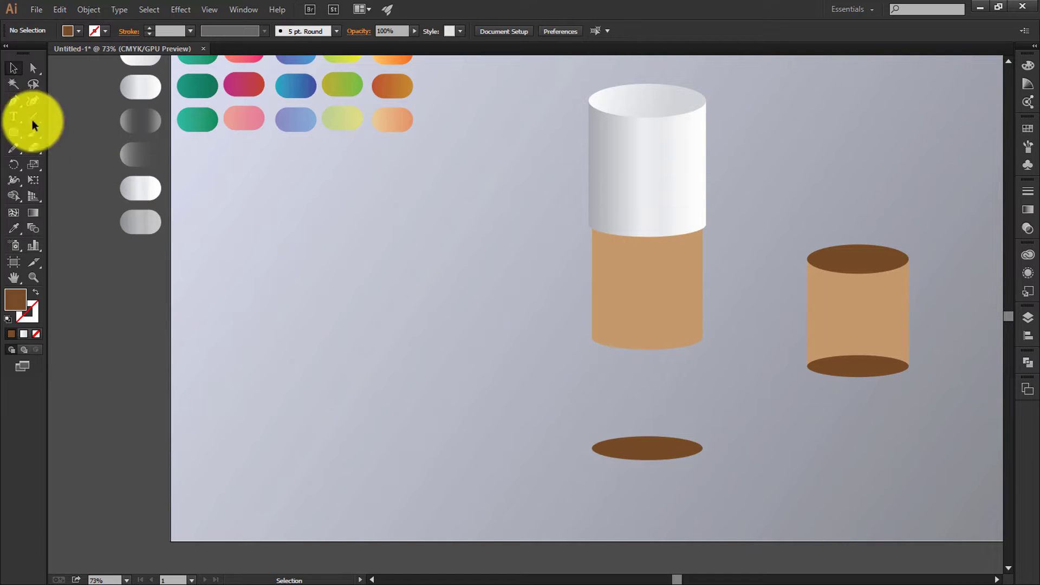
Stretch the light brown body's curved lower edge down to match the moved dark ellipse
{"action": "left_click", "coordinate": [25, 64]}
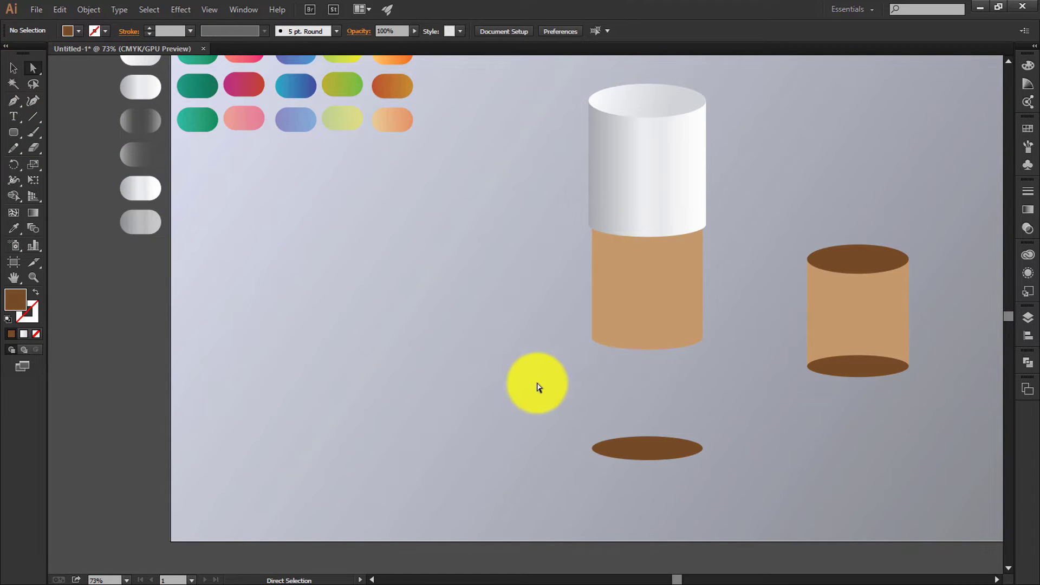
{"action": "left_click", "coordinate": [690, 351]}
{"action": "left_click_drag", "start_coordinate": [659, 355], "coordinate": [654, 461]}
{"action": "left_click", "coordinate": [789, 429]}
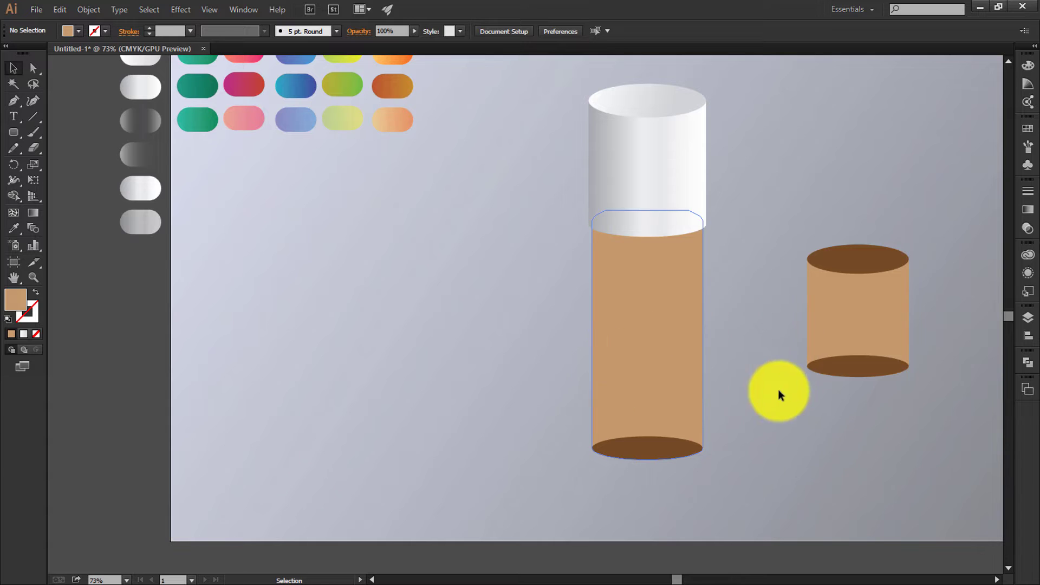
Sample the dark orange swatch onto the copied cylinder's body, bright orange onto its top ellipse and pale orange onto its bottom ellipse
{"action": "scroll", "coordinate": [719, 393], "scroll_direction": "up", "scroll_amount": 2}
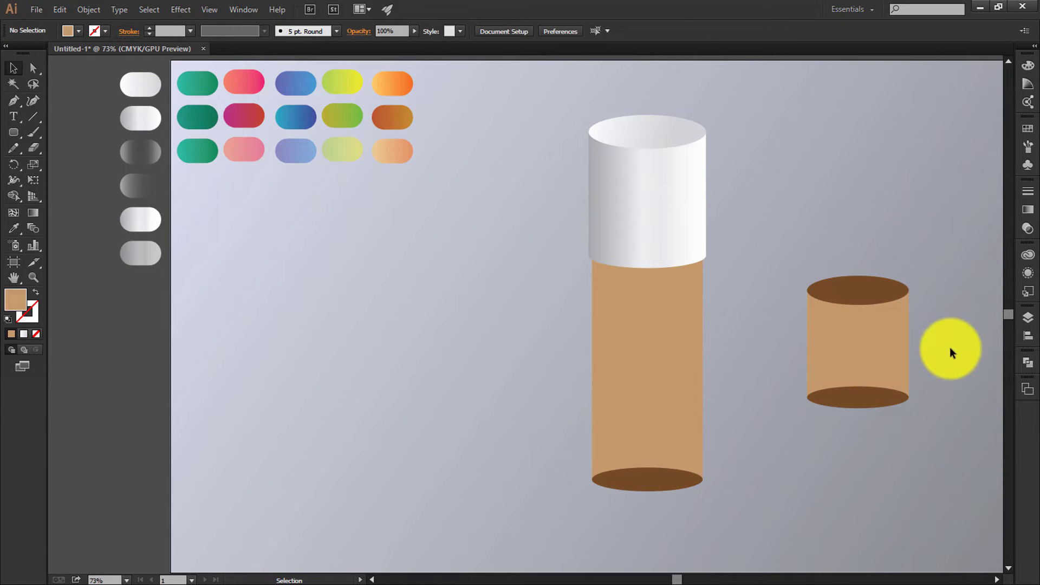
{"action": "left_click_drag", "start_coordinate": [967, 234], "coordinate": [765, 431]}
{"action": "left_click", "coordinate": [857, 407]}
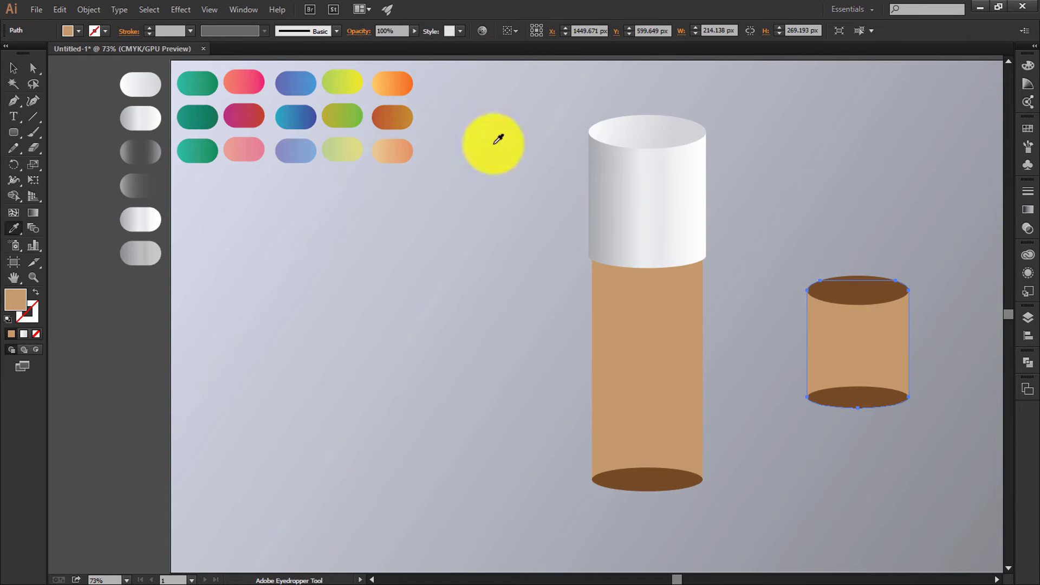
{"action": "left_click", "coordinate": [395, 111]}
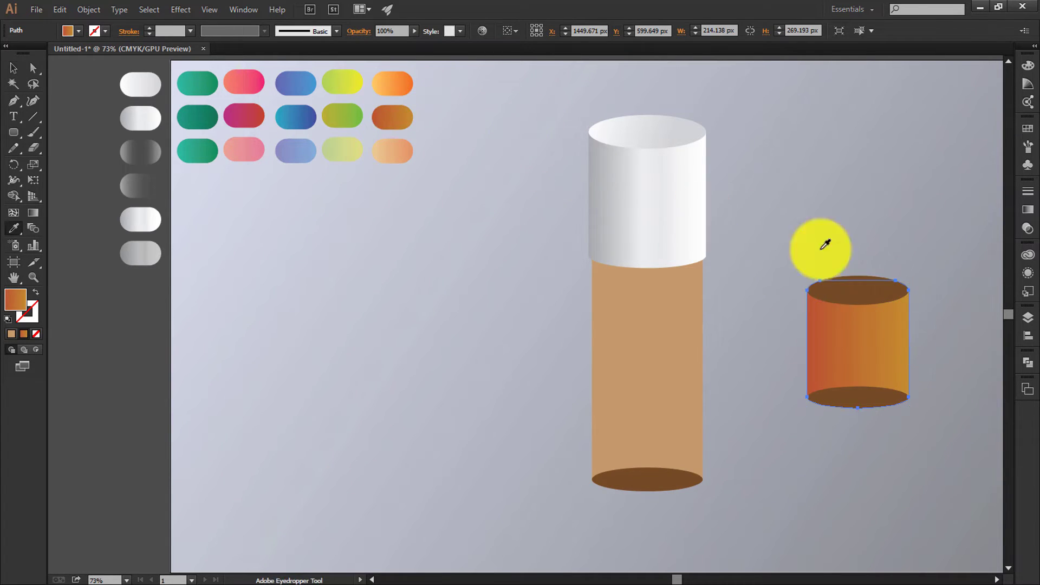
{"action": "key", "text": "i"}
{"action": "left_click", "coordinate": [862, 291], "text": "ctrl"}
{"action": "left_click", "coordinate": [403, 88]}
{"action": "left_click", "coordinate": [849, 403], "text": "ctrl"}
{"action": "left_click", "coordinate": [405, 159]}
Bring the whole orange cylinder to the front and move it into the lower end of the long brown tube
{"action": "key", "text": "v"}
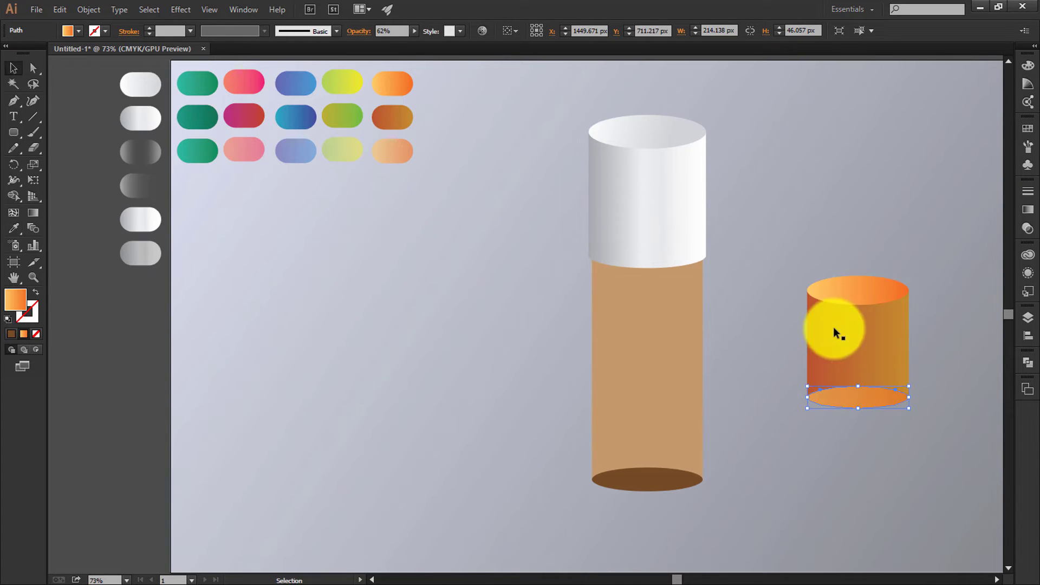
{"action": "left_click_drag", "start_coordinate": [836, 418], "coordinate": [835, 419]}
{"action": "right_click", "coordinate": [895, 369]}
{"action": "mouse_move", "coordinate": [962, 542]}
{"action": "left_click", "coordinate": [841, 477]}
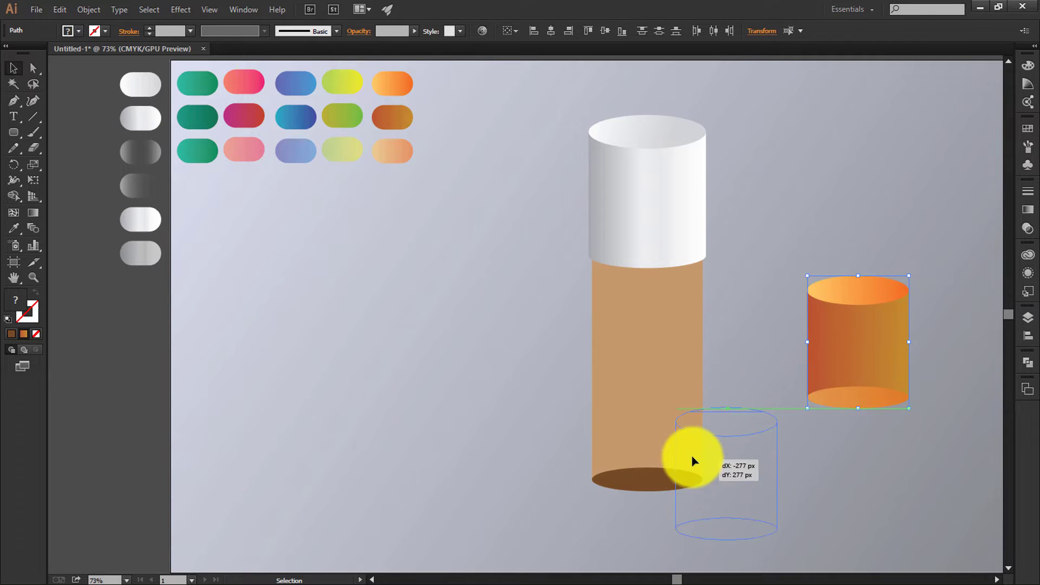
{"action": "mouse_move", "coordinate": [693, 458]}
{"action": "left_mouse_down"}
{"action": "mouse_move", "coordinate": [650, 454]}
{"action": "mouse_move", "coordinate": [684, 454]}
{"action": "left_mouse_up"}
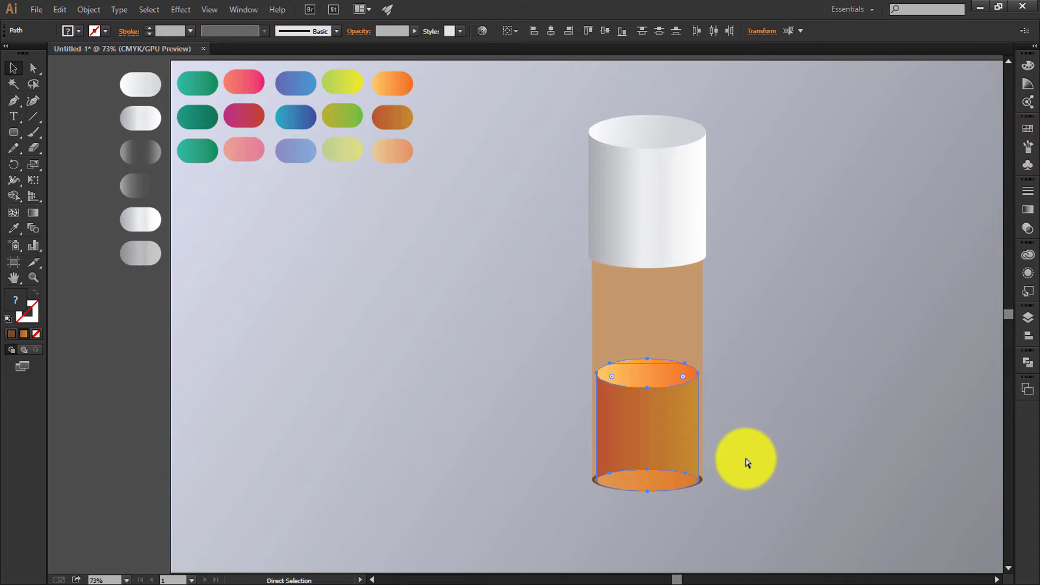
Enlarge the orange cylinder proportionally to the tube's full width, with its bottom ellipse covering the tube's dark brown one
{"action": "key", "text": "ctrl+z"}
{"action": "left_click_drag", "start_coordinate": [887, 383], "coordinate": [768, 474]}
{"action": "key", "text": "z"}
{"action": "left_click_drag", "start_coordinate": [641, 450], "coordinate": [676, 467]}
{"action": "key", "text": "v"}
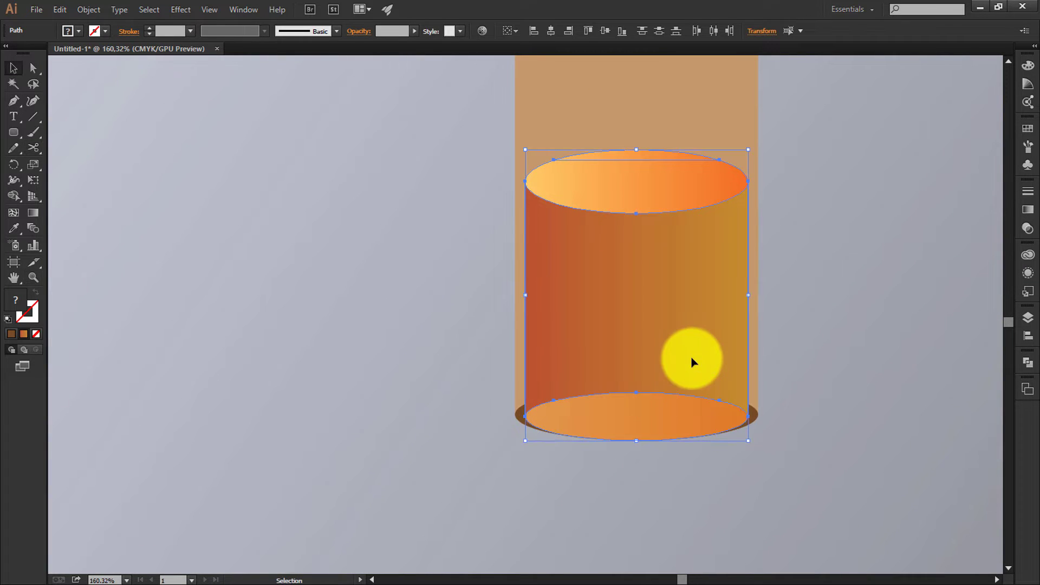
{"action": "left_click_drag", "start_coordinate": [691, 356], "coordinate": [687, 352]}
{"action": "left_click_drag", "start_coordinate": [748, 438], "coordinate": [756, 446]}
{"action": "left_click_drag", "start_coordinate": [705, 397], "coordinate": [705, 388]}
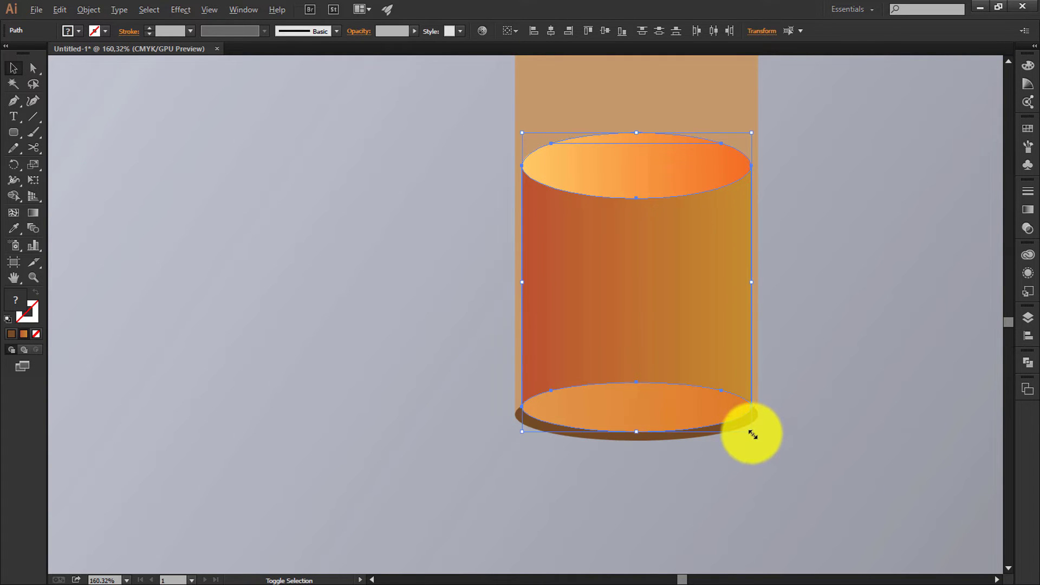
{"action": "left_click_drag", "start_coordinate": [752, 435], "coordinate": [760, 446]}
{"action": "left_click", "coordinate": [788, 427]}
{"action": "scroll", "coordinate": [788, 426], "scroll_direction": "up", "scroll_amount": 3}
{"action": "key", "text": "ctrl+0"}
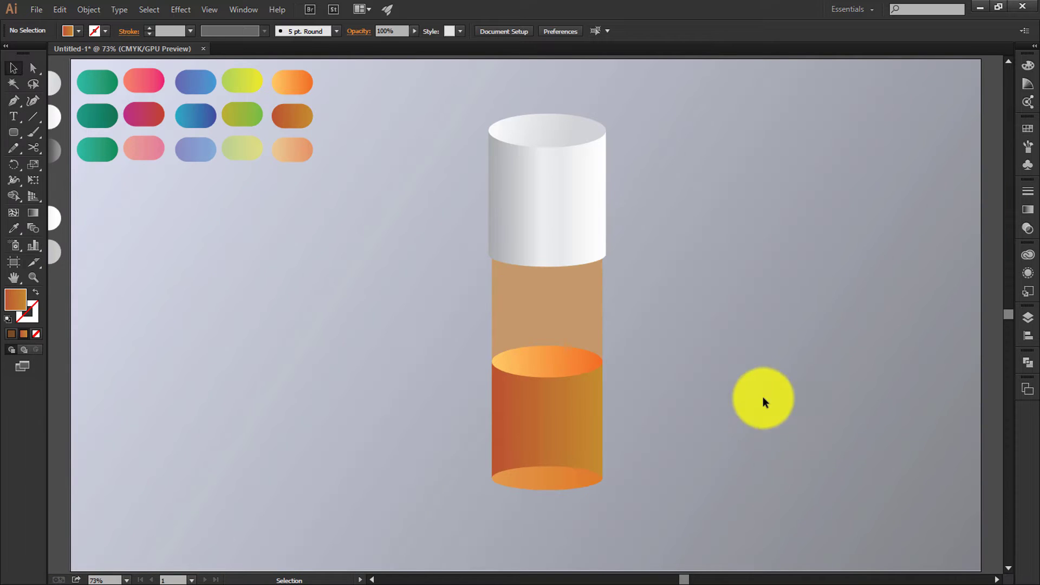
Sample the third, semi-transparent grey swatch onto the light brown tube body
{"action": "left_click", "coordinate": [569, 291]}
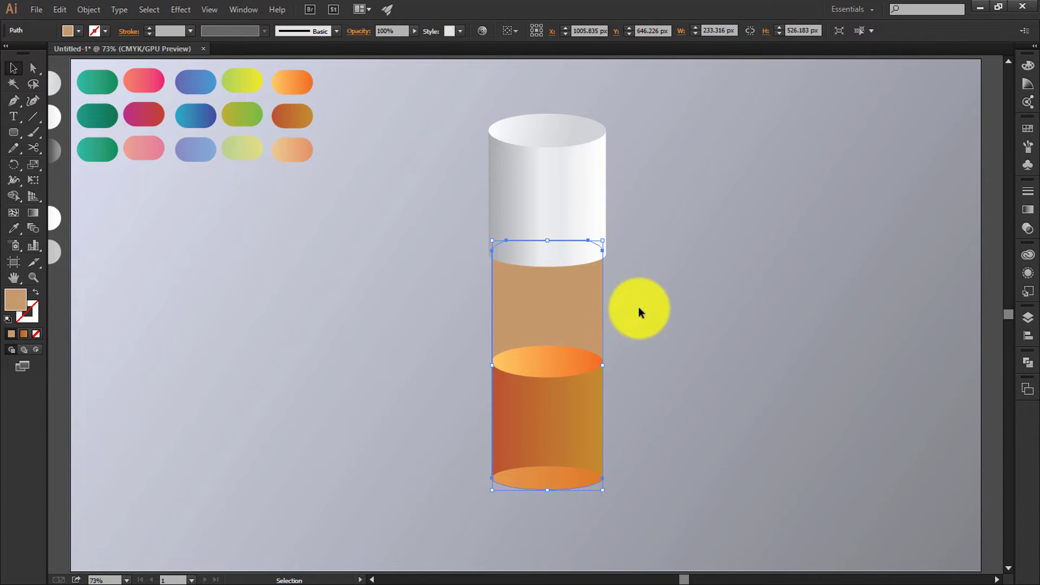
{"action": "key", "text": "i"}
{"action": "scroll", "coordinate": [424, 320], "scroll_direction": "left", "scroll_amount": 4}
{"action": "left_click", "coordinate": [121, 152]}
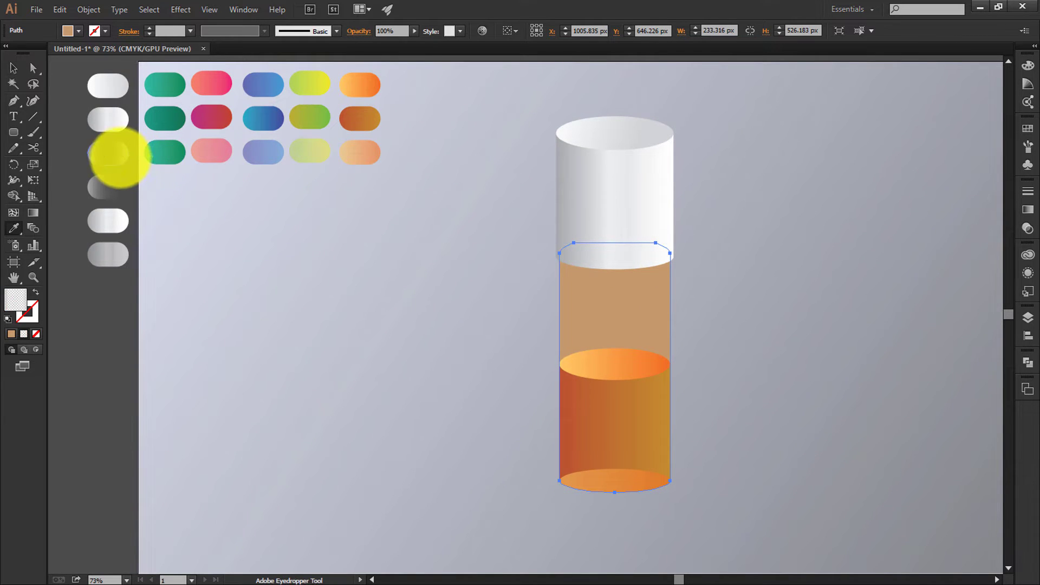
{"action": "key", "text": "v"}
{"action": "left_click", "coordinate": [712, 340]}
Copy the glass tube body to the right and draw a rectangle about 145 × 635 px over the copy's left part
{"action": "left_click_drag", "start_coordinate": [612, 341], "coordinate": [821, 343]}
{"action": "left_click_drag", "start_coordinate": [20, 134], "coordinate": [87, 134]}
{"action": "left_click_drag", "start_coordinate": [722, 208], "coordinate": [791, 510]}
Remove the rectangle and the strip it overlaps from the copied glass body with Shape Builder
{"action": "left_click", "coordinate": [23, 60]}
{"action": "left_click_drag", "start_coordinate": [892, 202], "coordinate": [717, 346]}
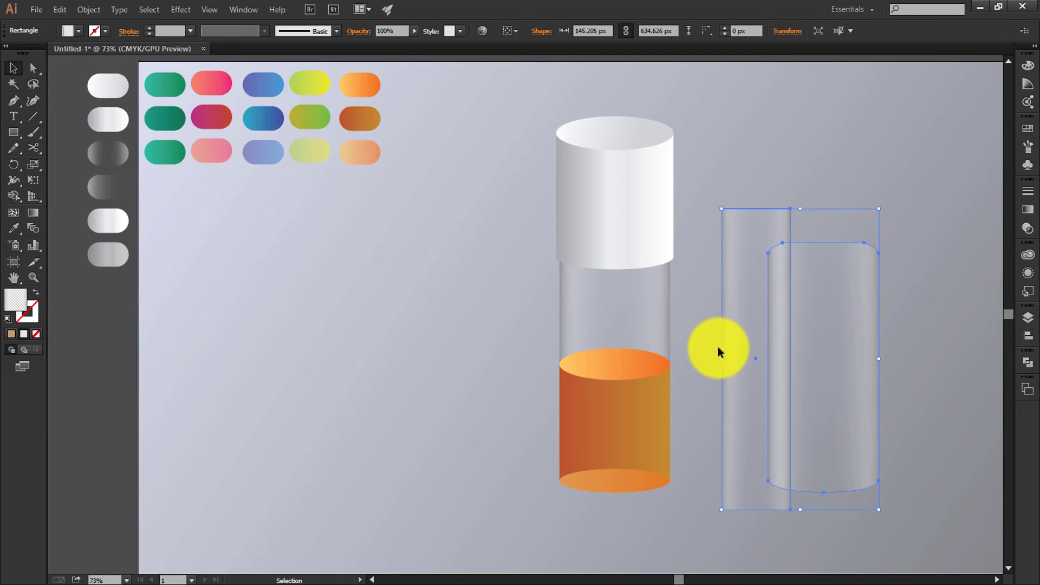
{"action": "left_click", "coordinate": [14, 197]}
{"action": "left_click_drag", "start_coordinate": [743, 335], "coordinate": [778, 342]}
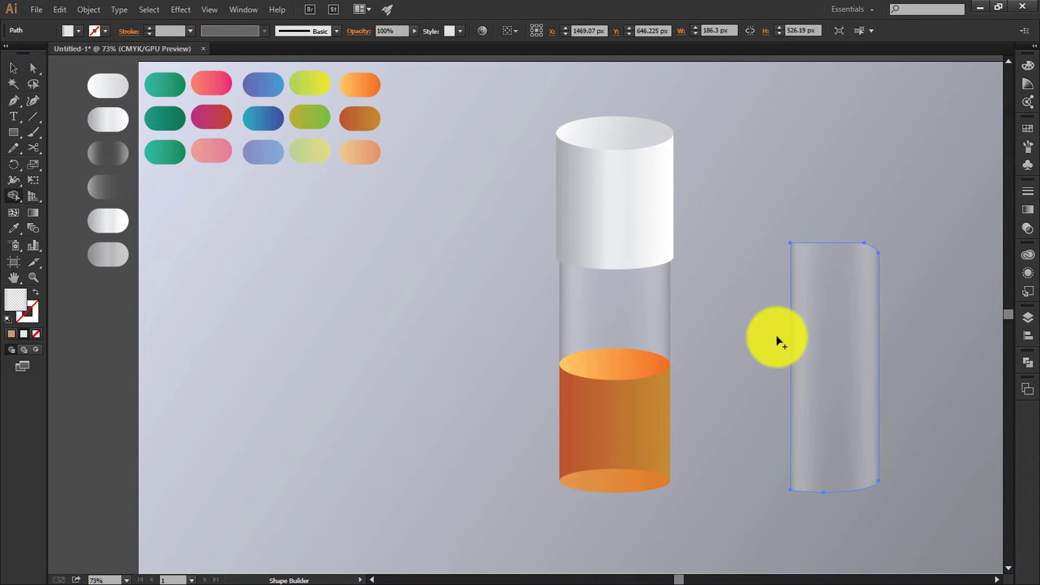
Sample the fourth grey swatch onto the trimmed glass piece and move it onto the tube, flush with the tube's right edge
{"action": "key", "text": "i"}
{"action": "left_click", "coordinate": [112, 188]}
{"action": "left_click", "coordinate": [14, 67]}
{"action": "left_click_drag", "start_coordinate": [838, 390], "coordinate": [632, 395]}
{"action": "left_click", "coordinate": [785, 379]}
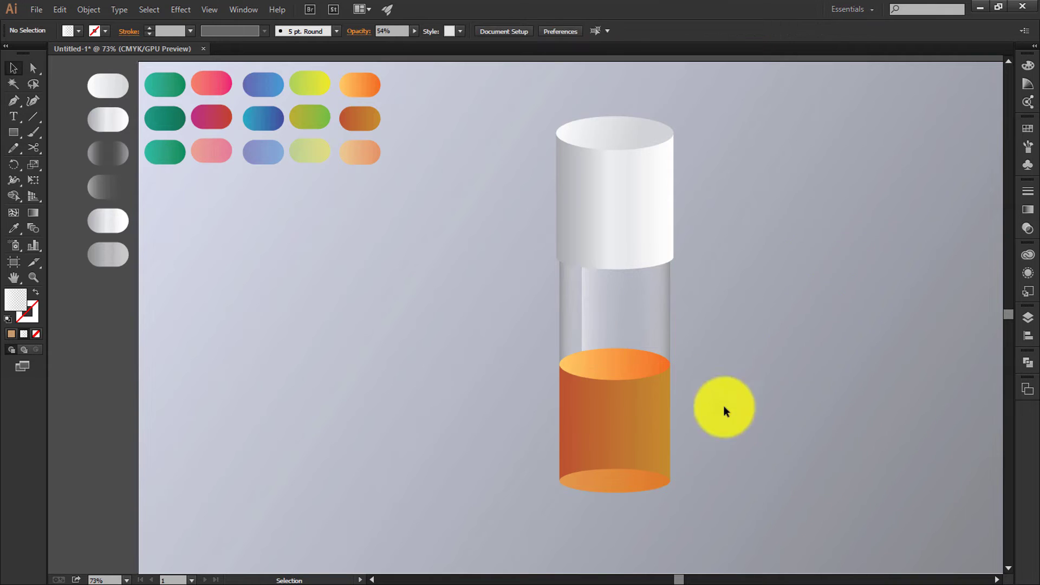
Arrange the glass highlight in front of the orange liquid, with the white cap above it
{"action": "right_click", "coordinate": [649, 326]}
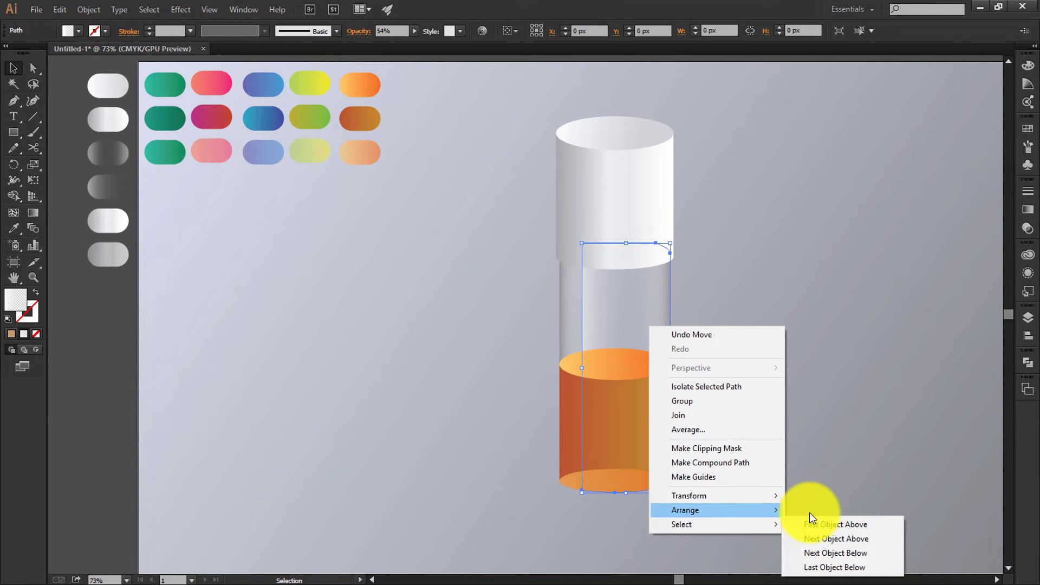
{"action": "left_click", "coordinate": [603, 164], "text": "shift"}
{"action": "right_click", "coordinate": [645, 207]}
{"action": "mouse_move", "coordinate": [682, 376]}
{"action": "left_click", "coordinate": [821, 376]}
{"action": "left_click", "coordinate": [772, 324]}
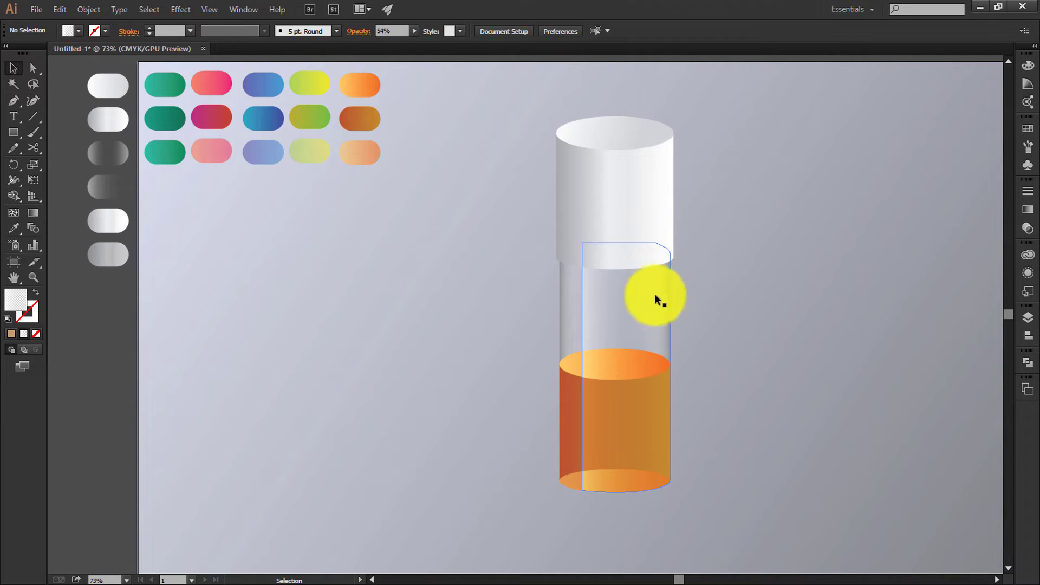
Copy the white cap's ellipse and body straight down to the bottom of the glass tube
{"action": "scroll", "coordinate": [718, 263], "scroll_direction": "down", "scroll_amount": 1}
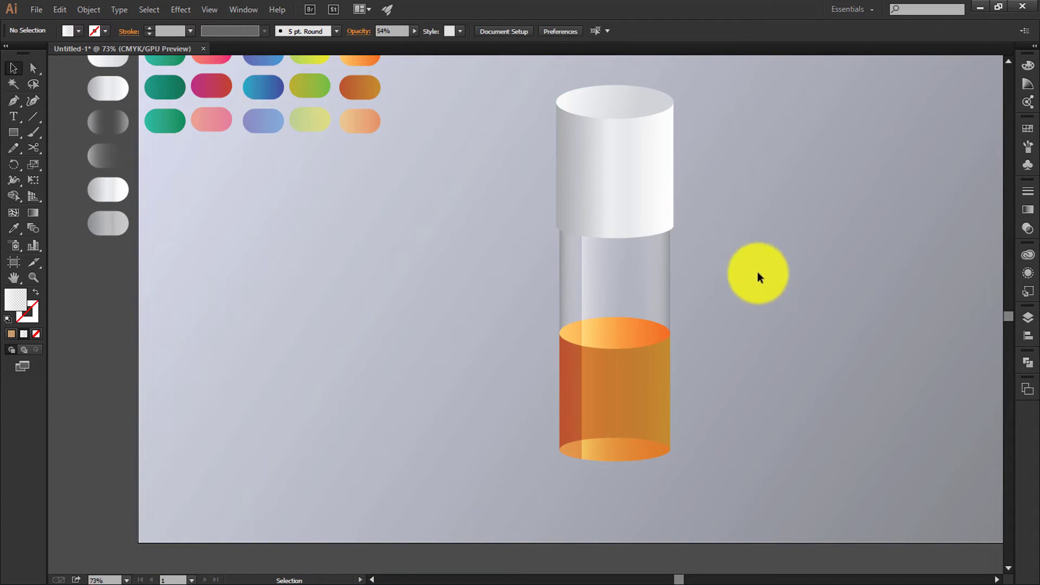
{"action": "left_click", "coordinate": [640, 152]}
{"action": "scroll", "coordinate": [705, 146], "scroll_direction": "down", "scroll_amount": 3}
{"action": "left_click_drag", "start_coordinate": [634, 102], "coordinate": [657, 443]}
Arrange the copied white cylinder behind the tube and liquid but above the background, leaving a thin rim around the liquid's bottom
{"action": "right_click", "coordinate": [658, 443]}
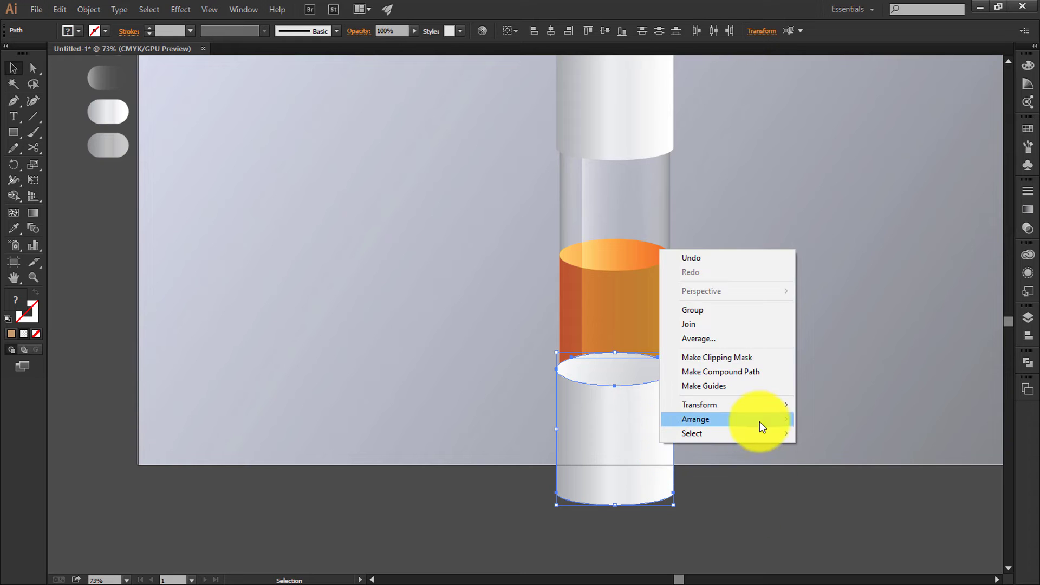
{"action": "mouse_move", "coordinate": [760, 421]}
{"action": "left_click", "coordinate": [827, 456]}
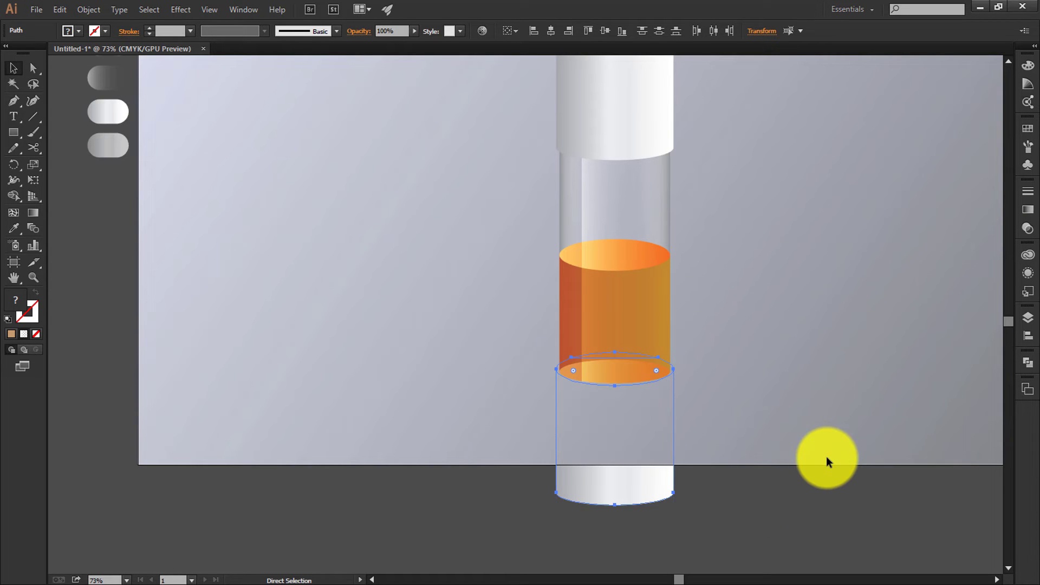
{"action": "key", "text": "v"}
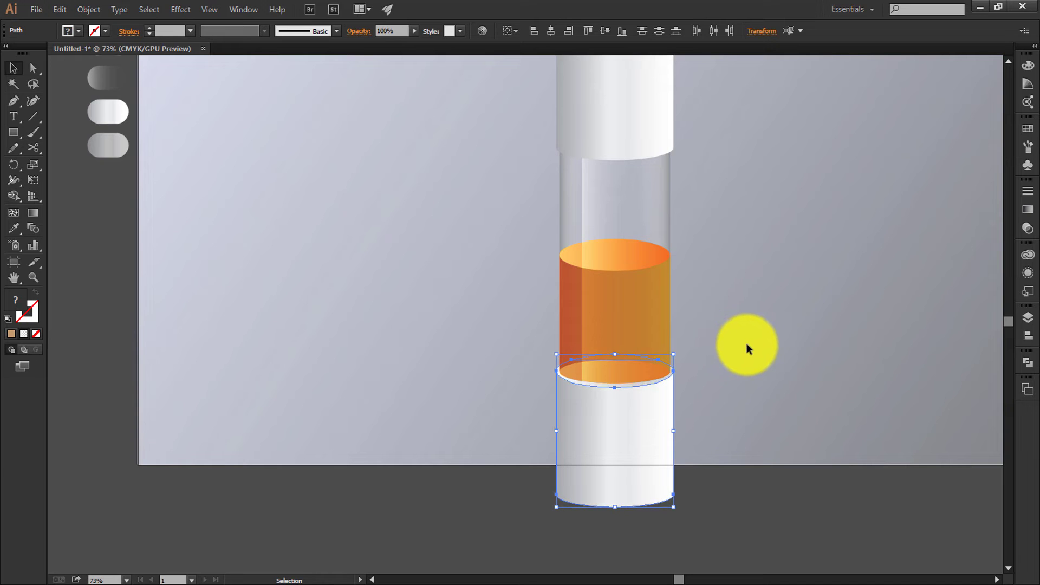
{"action": "left_click", "coordinate": [792, 421]}
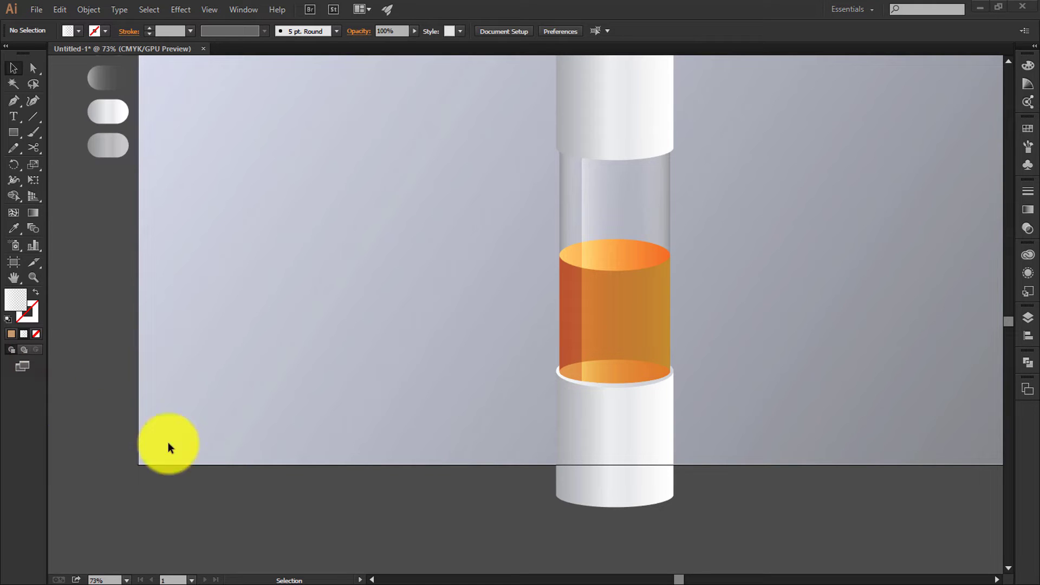
Shorten the white base cylinder's body to about 182 px high and place a copy of that body to its right
{"action": "left_click_drag", "start_coordinate": [747, 529], "coordinate": [493, 388]}
{"action": "left_click", "coordinate": [729, 531]}
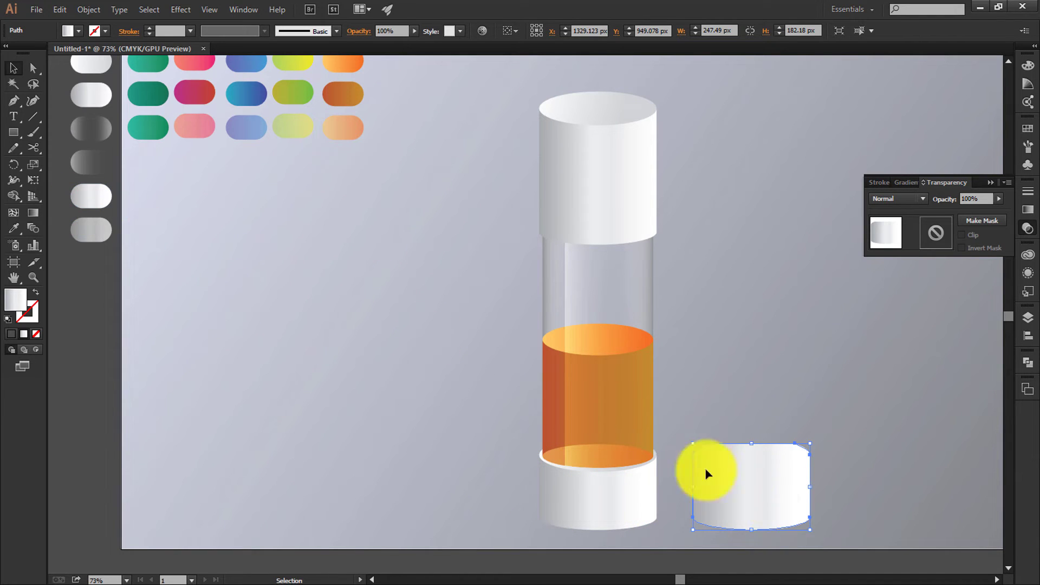
{"action": "left_click_drag", "start_coordinate": [603, 341], "coordinate": [753, 450]}
{"action": "key", "text": "ctrl+z"}
{"action": "left_click_drag", "start_coordinate": [561, 363], "coordinate": [562, 357]}
{"action": "key", "text": "z"}
{"action": "key", "text": "ctrl+z"}
{"action": "left_click", "coordinate": [508, 316]}
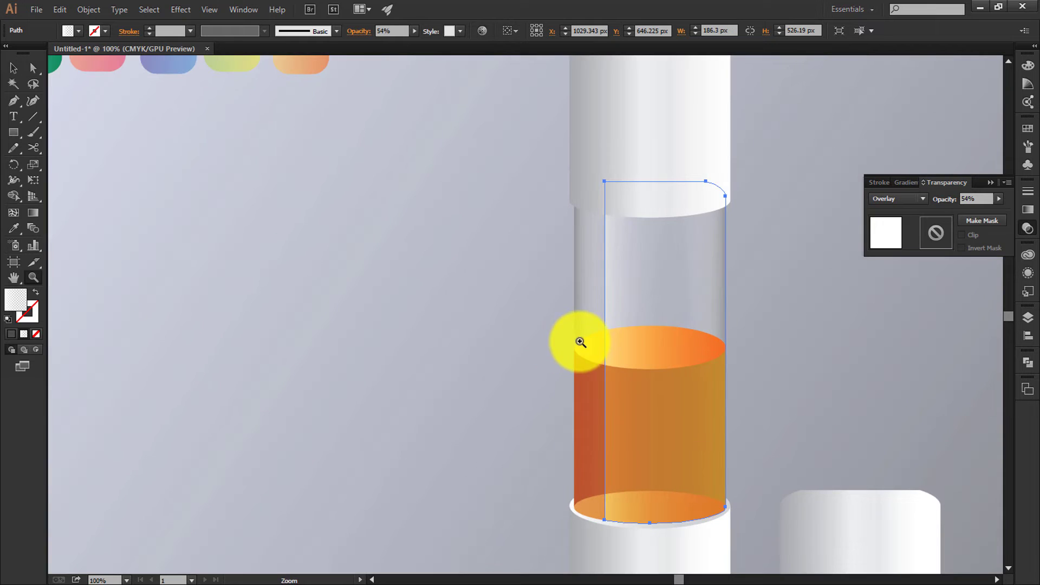
{"action": "key", "text": "v"}
{"action": "left_click", "coordinate": [593, 352]}
{"action": "left_click_drag", "start_coordinate": [593, 352], "coordinate": [813, 523]}
{"action": "scroll", "coordinate": [840, 473], "scroll_direction": "down", "scroll_amount": 1}
{"action": "scroll", "coordinate": [861, 455], "scroll_direction": "down", "scroll_amount": 2}
{"action": "key", "text": "Delete"}
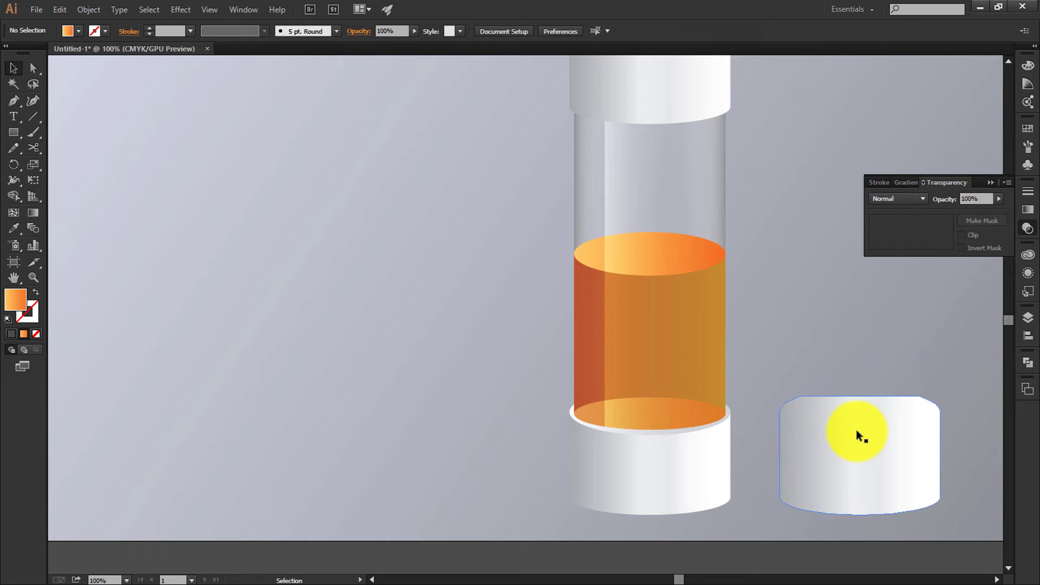
Copy the white cap's top ellipse down beside the tube, above the duplicated base body
{"action": "scroll", "coordinate": [600, 186], "scroll_direction": "up", "scroll_amount": 4}
{"action": "scroll", "coordinate": [600, 186], "scroll_direction": "up", "scroll_amount": 2}
{"action": "left_click_drag", "start_coordinate": [631, 156], "coordinate": [920, 549]}
{"action": "scroll", "coordinate": [863, 478], "scroll_direction": "down", "scroll_amount": 4}
{"action": "left_click_drag", "start_coordinate": [933, 483], "coordinate": [1013, 386]}
Align the copied ellipse and the duplicated base body to each other by their horizontal and vertical centres
{"action": "left_click_drag", "start_coordinate": [916, 307], "coordinate": [749, 352]}
{"action": "left_click", "coordinate": [551, 31]}
{"action": "key", "text": "space"}
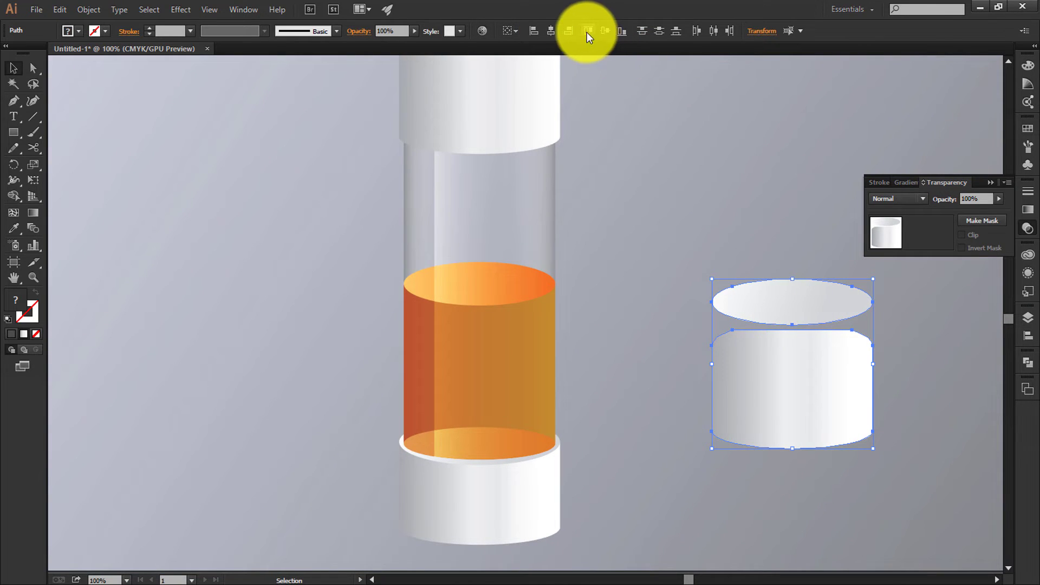
{"action": "left_click", "coordinate": [591, 32]}
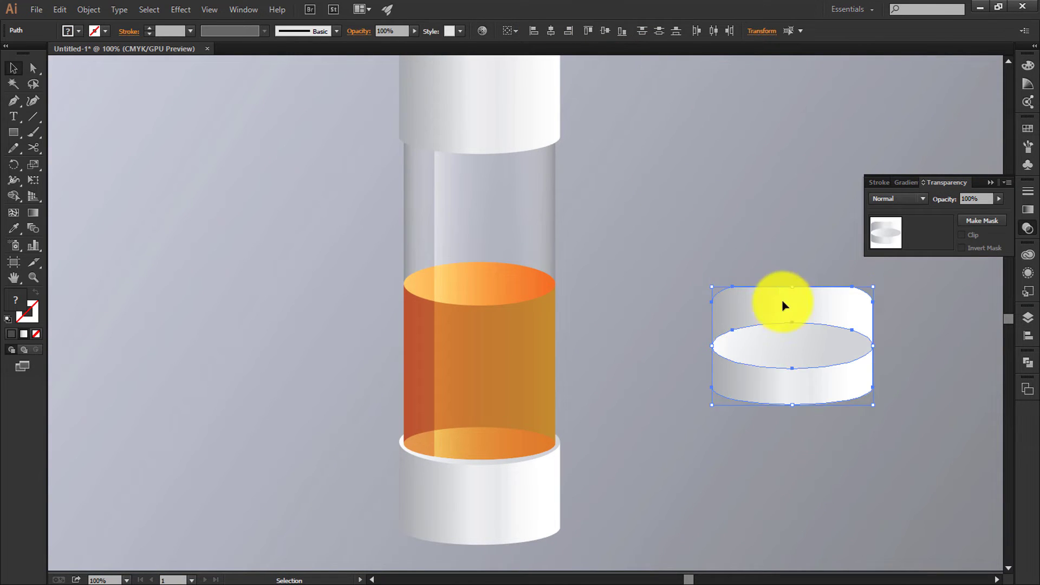
Remove the part of the duplicated base body above the ellipse with Shape Builder
{"action": "left_click", "coordinate": [20, 197]}
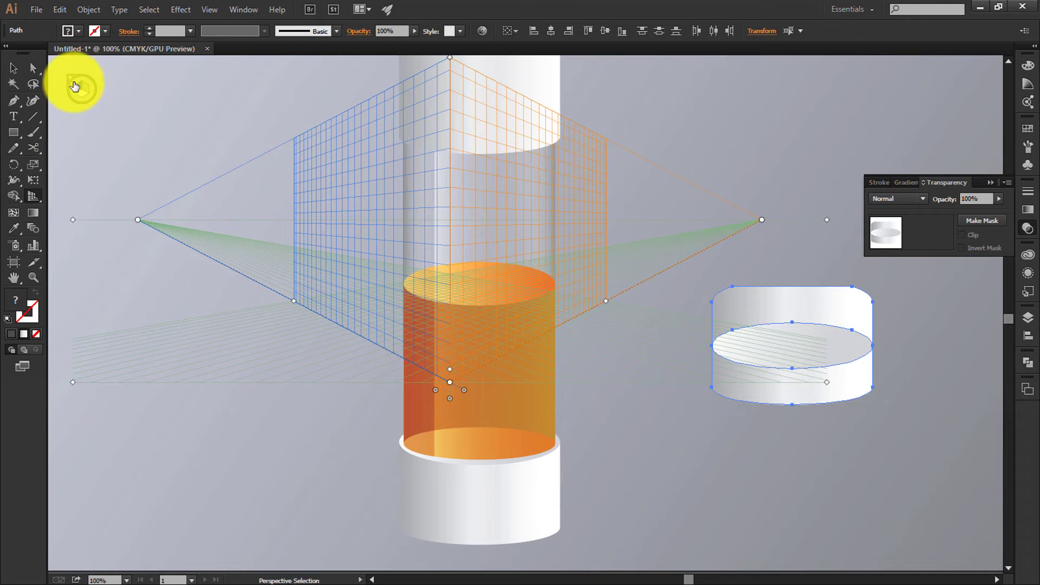
{"action": "left_click", "coordinate": [69, 77]}
{"action": "left_click", "coordinate": [15, 194]}
{"action": "left_click", "coordinate": [757, 316], "text": "alt"}
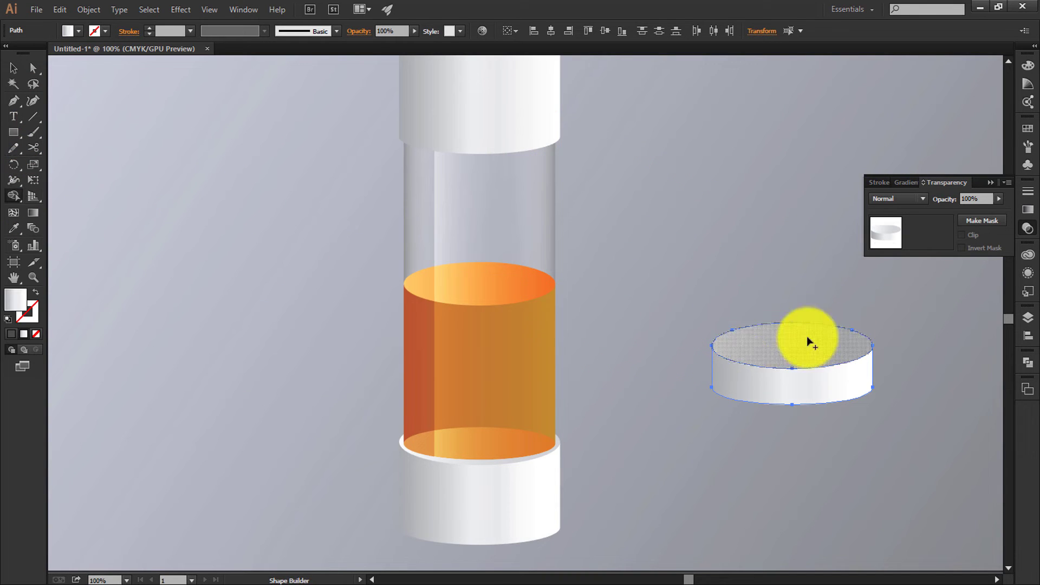
{"action": "left_click", "coordinate": [13, 68]}
{"action": "left_click", "coordinate": [86, 87]}
Remove the ellipse from the remaining base body with Shape Builder, leaving only the curved band
{"action": "left_click", "coordinate": [790, 342]}
{"action": "left_click", "coordinate": [770, 387], "text": "shift"}
{"action": "left_click", "coordinate": [14, 196]}
{"action": "left_click", "coordinate": [778, 339], "text": "alt"}
Copy the curved band about 39 px straight down and trim the surplus with Shape Builder, leaving a thinner band
{"action": "left_click", "coordinate": [14, 68]}
{"action": "left_click_drag", "start_coordinate": [808, 417], "coordinate": [807, 417]}
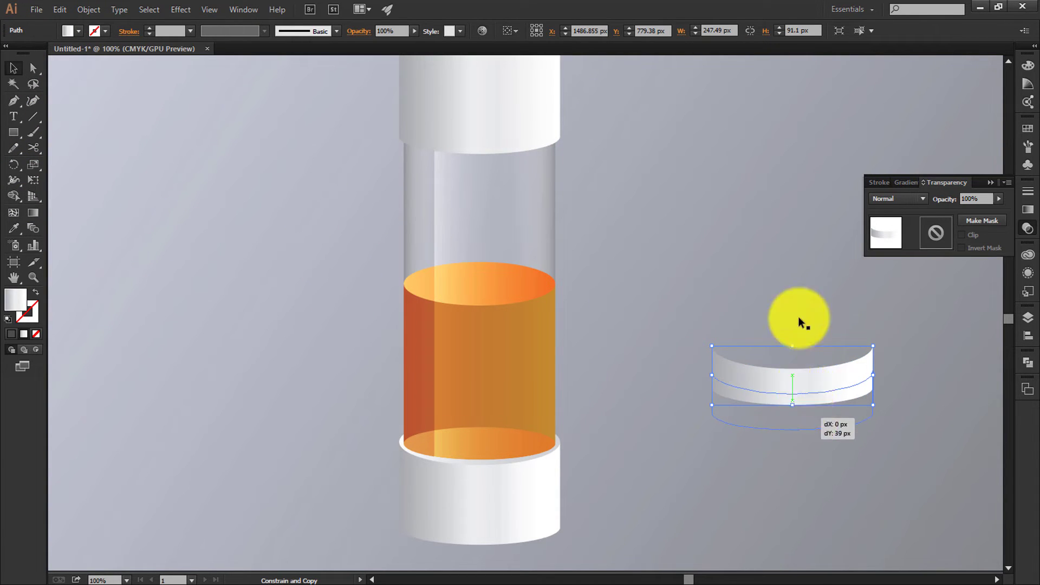
{"action": "left_click_drag", "start_coordinate": [798, 311], "coordinate": [701, 430]}
{"action": "left_click", "coordinate": [11, 197]}
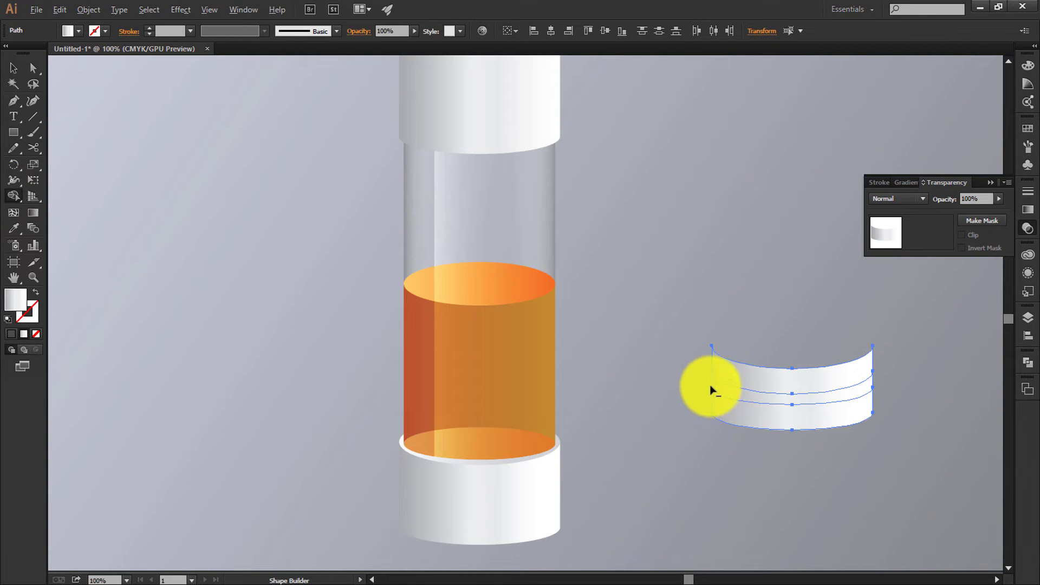
{"action": "mouse_move", "coordinate": [710, 385]}
{"action": "left_mouse_down"}
{"action": "mouse_move", "coordinate": [731, 414]}
{"action": "mouse_move", "coordinate": [453, 488]}
{"action": "mouse_move", "coordinate": [472, 523]}
{"action": "mouse_move", "coordinate": [472, 513]}
{"action": "left_mouse_up"}
Place the thin curved band on the tube's white base and bring it to the front
{"action": "left_click", "coordinate": [13, 66]}
{"action": "left_click", "coordinate": [343, 309]}
{"action": "scroll", "coordinate": [379, 448], "scroll_direction": "left", "scroll_amount": 3}
{"action": "right_click", "coordinate": [645, 519]}
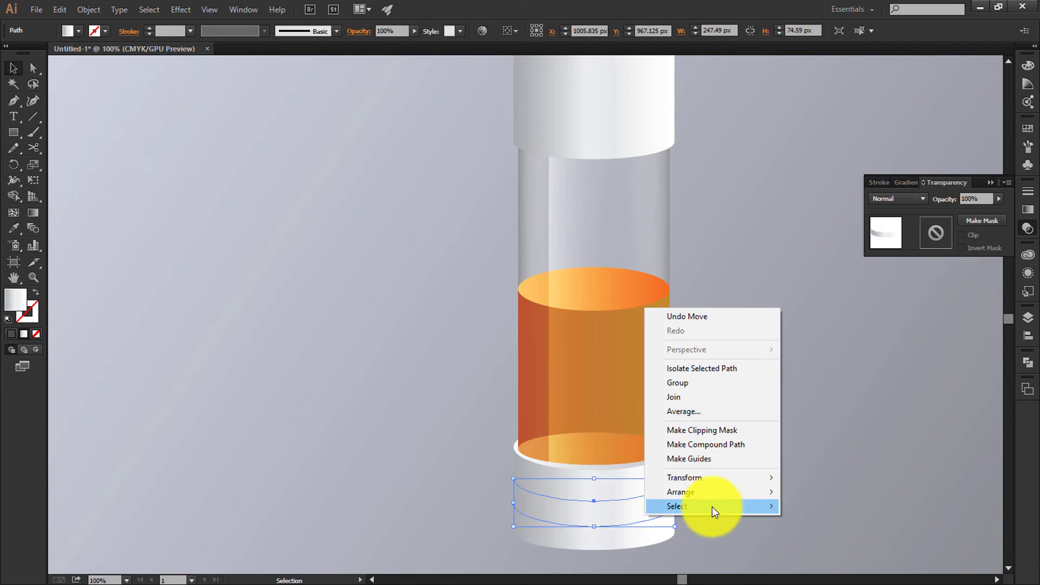
{"action": "mouse_move", "coordinate": [718, 492]}
{"action": "left_click", "coordinate": [807, 492]}
Apply the darker grey swatch's gradient, Multiply blending and 69% opacity to the base band with the Eyedropper
{"action": "key", "text": "i"}
{"action": "scroll", "coordinate": [470, 317], "scroll_direction": "left", "scroll_amount": 8}
{"action": "left_click", "coordinate": [217, 177]}
{"action": "left_click_drag", "start_coordinate": [777, 510], "coordinate": [469, 429]}
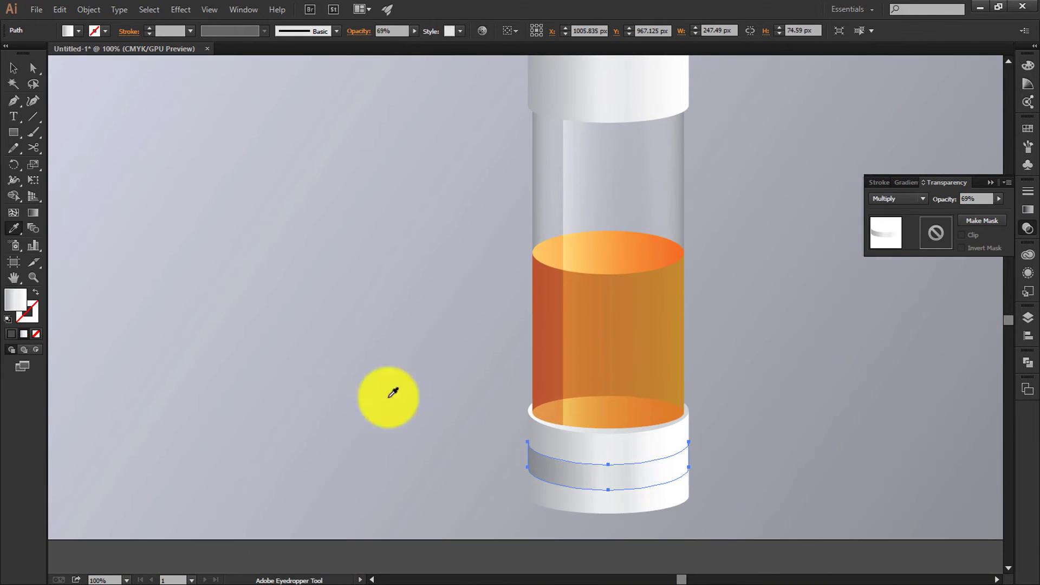
{"action": "left_click", "coordinate": [14, 68]}
{"action": "left_click", "coordinate": [428, 392]}
Move the grey band down to the lower edge of the white base
{"action": "scroll", "coordinate": [510, 434], "scroll_direction": "down", "scroll_amount": 2}
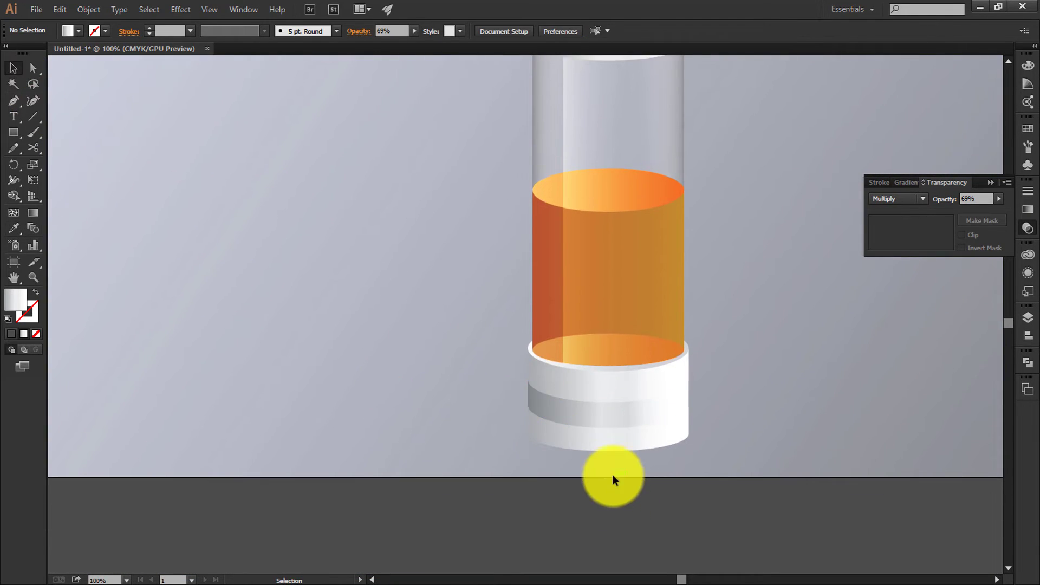
{"action": "left_click_drag", "start_coordinate": [612, 428], "coordinate": [654, 432]}
{"action": "left_click", "coordinate": [656, 432]}
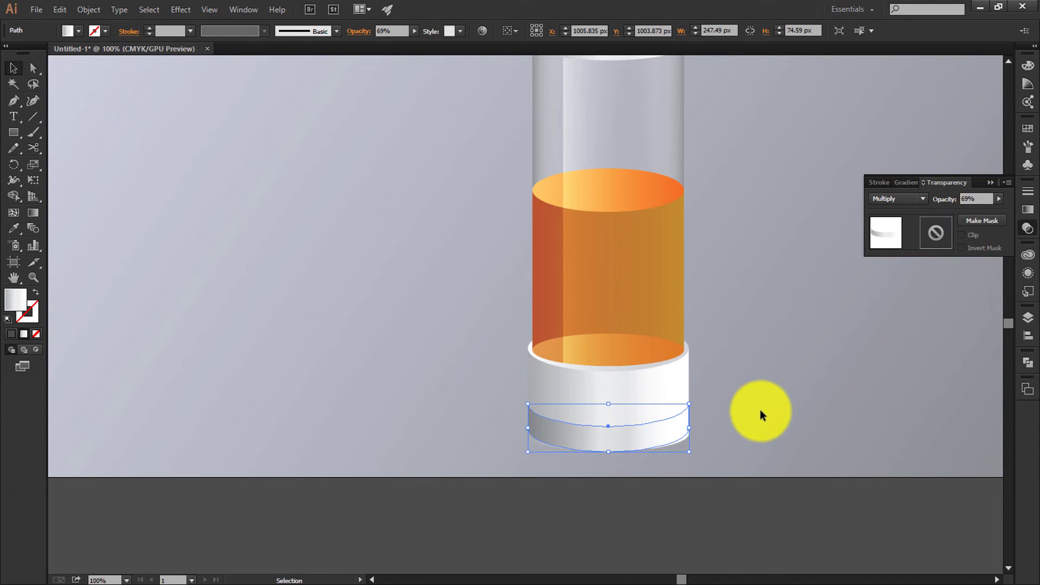
{"action": "key", "text": "Down"}
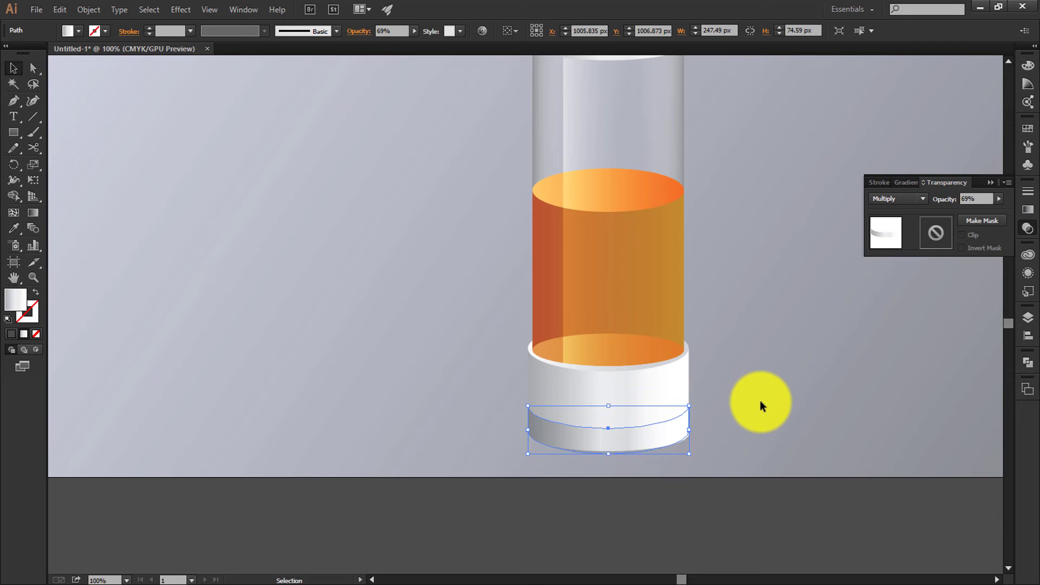
{"action": "left_click", "coordinate": [759, 411]}
{"action": "left_click", "coordinate": [619, 434]}
{"action": "left_click", "coordinate": [710, 435]}
{"action": "left_click", "coordinate": [669, 438]}
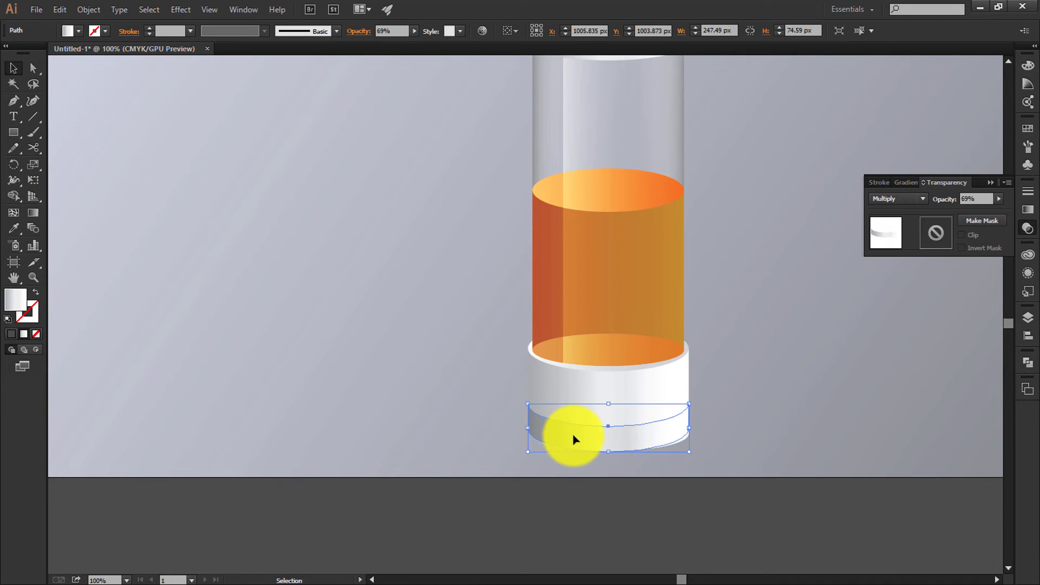
Nudge the grey band up along the white base to Y 974.873 px
{"action": "key", "text": "Up"}
{"action": "key", "text": "Up"}
{"action": "key", "text": "Up"}
{"action": "key", "text": "Up"}
{"action": "key", "text": "Up"}
{"action": "key", "text": "Up"}
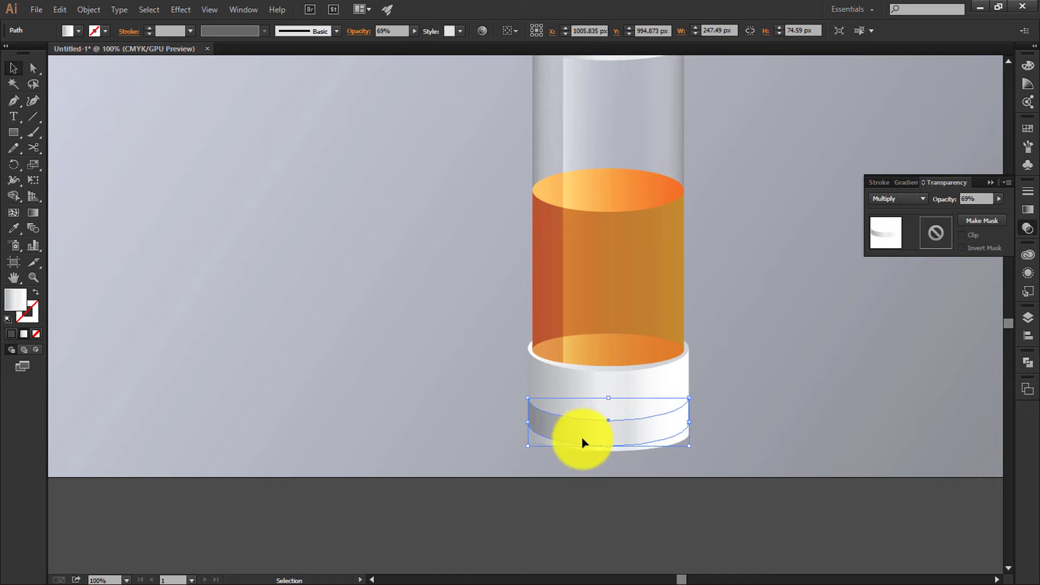
{"action": "key", "text": "Up"}
{"action": "key", "text": "Up"}
{"action": "key", "text": "Up"}
{"action": "key", "text": "Up"}
{"action": "key", "text": "Up"}
{"action": "key", "text": "Up"}
{"action": "key", "text": "Up"}
{"action": "key", "text": "Up"}
{"action": "key", "text": "Up"}
{"action": "key", "text": "Up"}
{"action": "key", "text": "Up"}
{"action": "key", "text": "Up"}
{"action": "key", "text": "Up"}
{"action": "key", "text": "Up"}
{"action": "key", "text": "Up"}
{"action": "key", "text": "Up"}
{"action": "key", "text": "Up"}
{"action": "key", "text": "Up"}
{"action": "key", "text": "Up"}
{"action": "key", "text": "Up"}
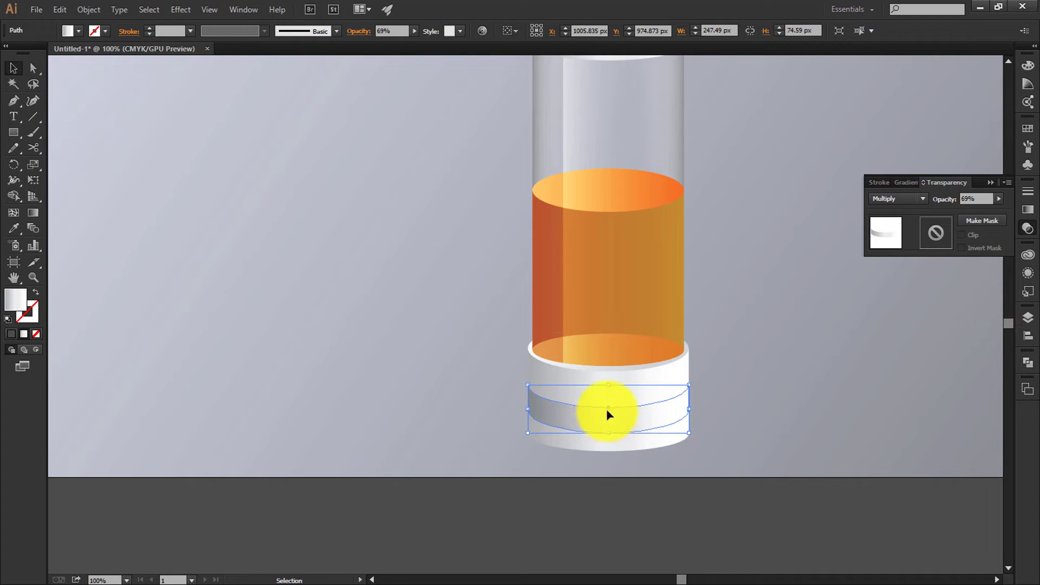
Duplicate the grey band on the white base and copy the pair up onto the top cap
{"action": "left_click_drag", "start_coordinate": [609, 405], "coordinate": [623, 70]}
{"action": "left_click", "coordinate": [783, 430]}
{"action": "left_click", "coordinate": [882, 406]}
{"action": "scroll", "coordinate": [756, 462], "scroll_direction": "up", "scroll_amount": 3}
{"action": "scroll", "coordinate": [661, 174], "scroll_direction": "up", "scroll_amount": 8}
Copy the two grey bands on the cap upward to make four bands
{"action": "left_click", "coordinate": [628, 244], "text": "shift"}
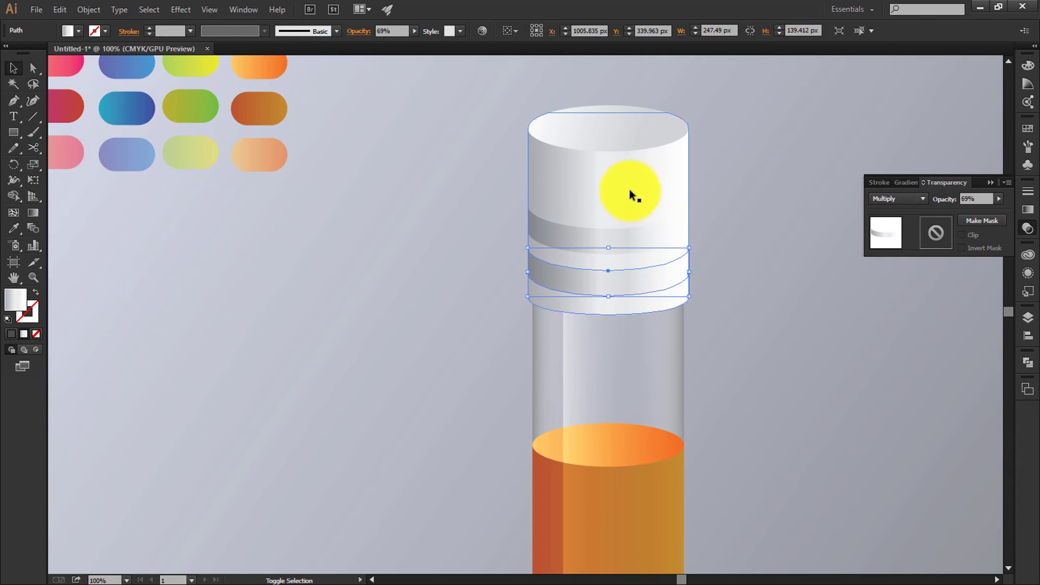
{"action": "left_click", "coordinate": [864, 273]}
{"action": "left_click", "coordinate": [662, 277]}
{"action": "left_click", "coordinate": [647, 252], "text": "shift"}
{"action": "left_click_drag", "start_coordinate": [648, 251], "coordinate": [635, 174]}
Select the cap's grey bands together and shift them down toward the cap's lower edge
{"action": "left_click", "coordinate": [617, 261]}
{"action": "left_click", "coordinate": [618, 223], "text": "shift"}
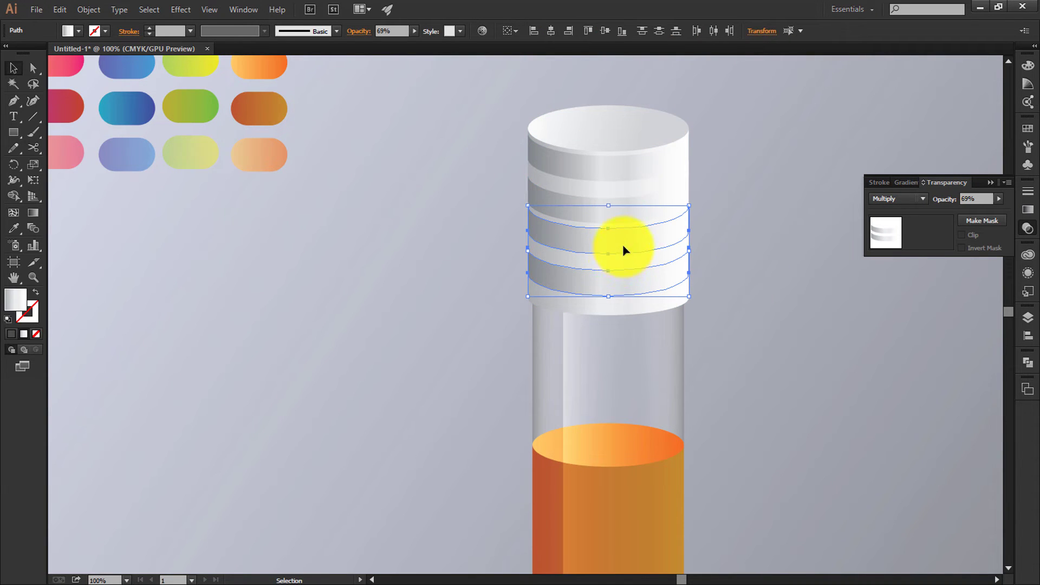
{"action": "left_click", "coordinate": [629, 177], "text": "shift"}
{"action": "left_click_drag", "start_coordinate": [635, 244], "coordinate": [639, 263]}
Adjust the upper two grey bands vertically so the four cap bands are evenly spaced
{"action": "left_click", "coordinate": [769, 235]}
{"action": "left_click", "coordinate": [711, 239]}
{"action": "left_click", "coordinate": [645, 224]}
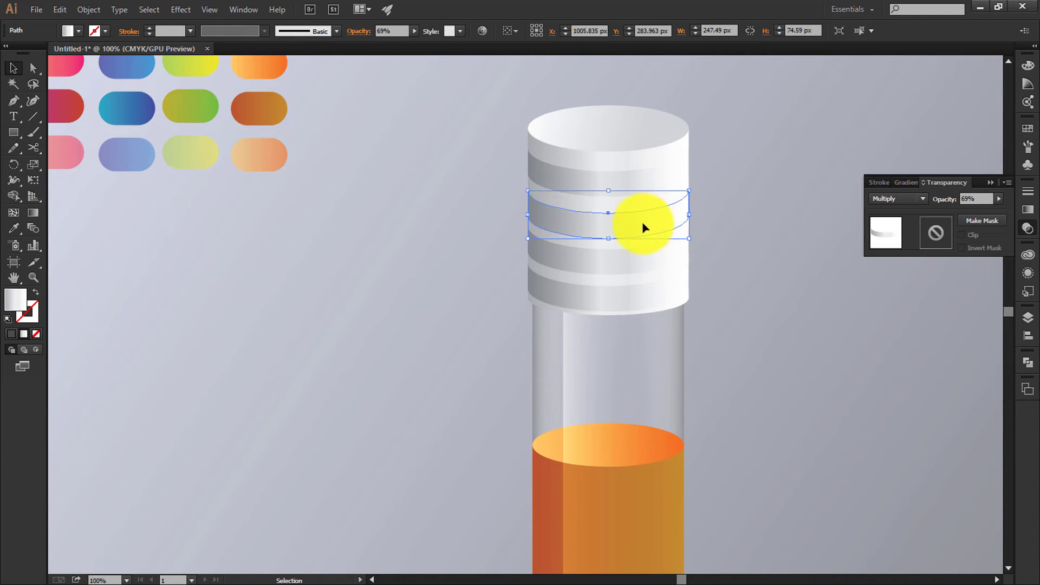
{"action": "left_click", "coordinate": [637, 188]}
{"action": "left_click", "coordinate": [638, 189], "text": "shift"}
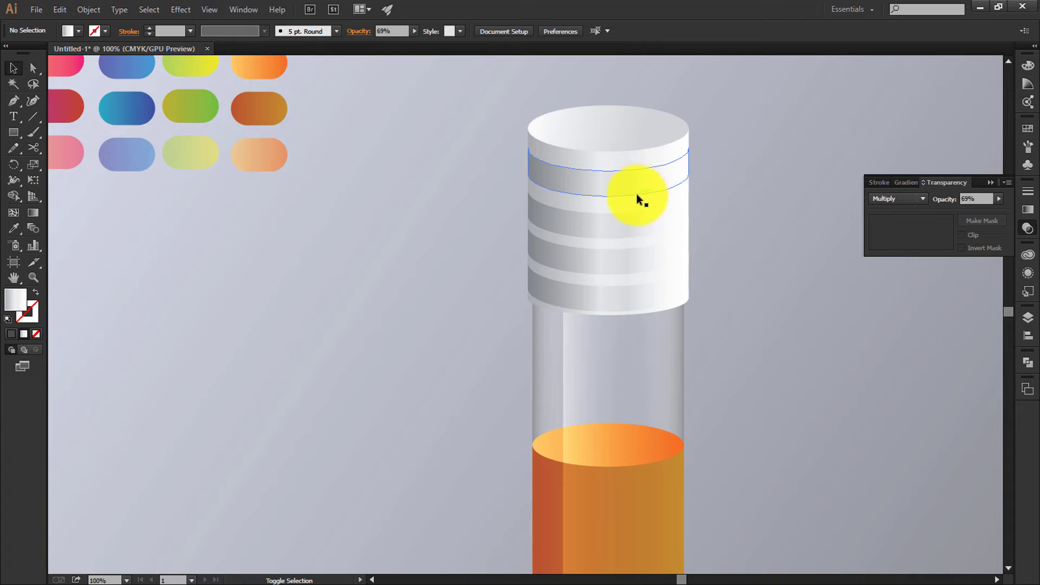
{"action": "left_click_drag", "start_coordinate": [639, 190], "coordinate": [639, 195]}
{"action": "left_click", "coordinate": [724, 194]}
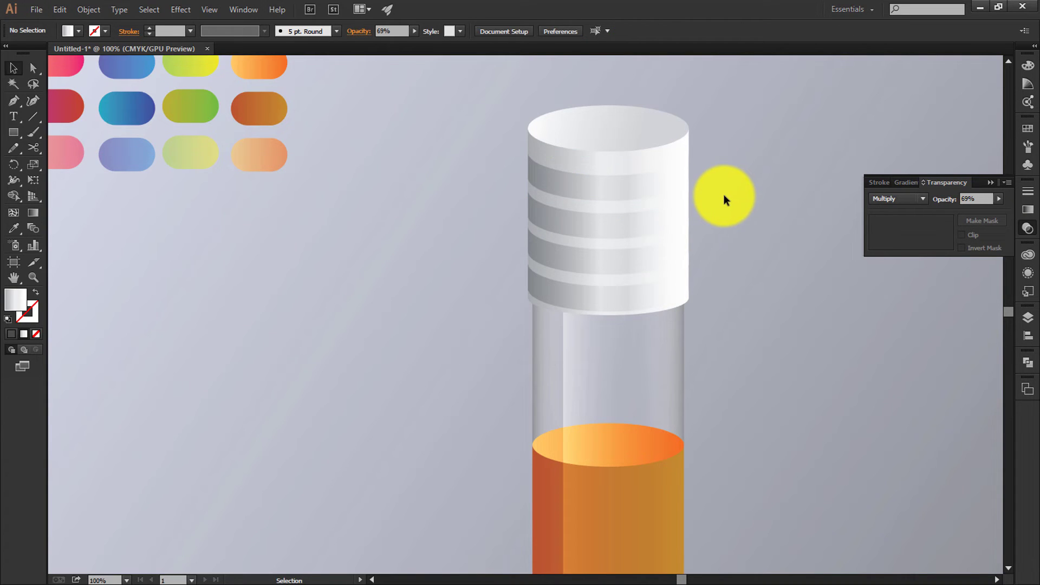
Copy the glass highlight beside the tube and draw a rectangle about 181 × 669 px over all but its left strip
{"action": "key", "text": "ctrl+0"}
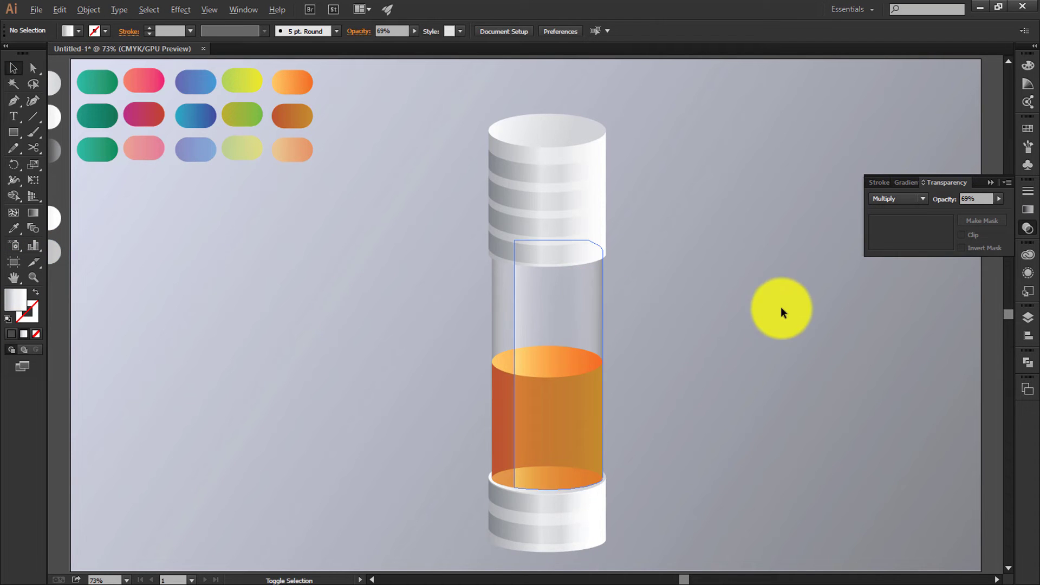
{"action": "left_click_drag", "start_coordinate": [529, 309], "coordinate": [742, 313]}
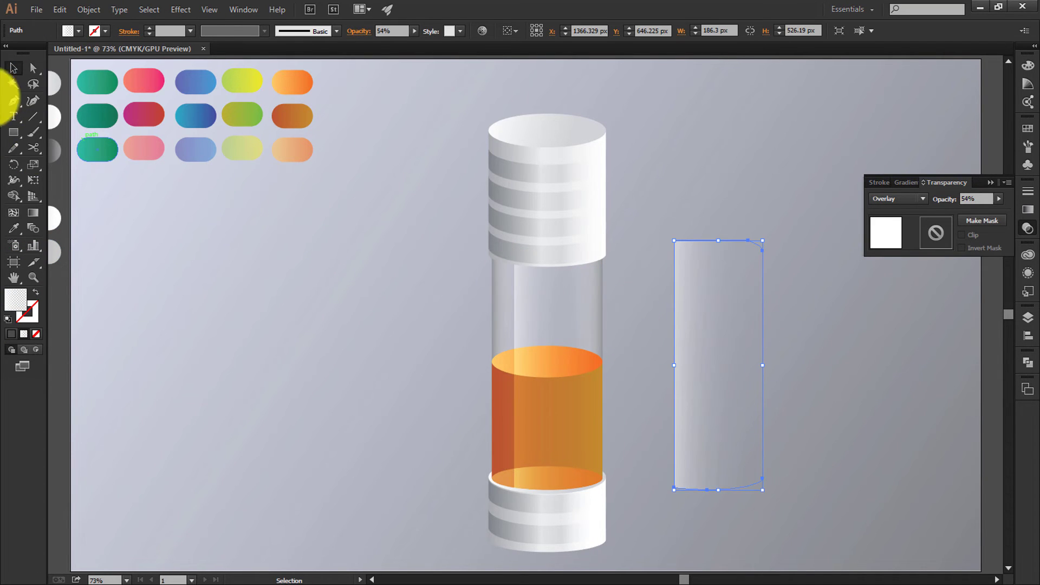
{"action": "left_click", "coordinate": [14, 132]}
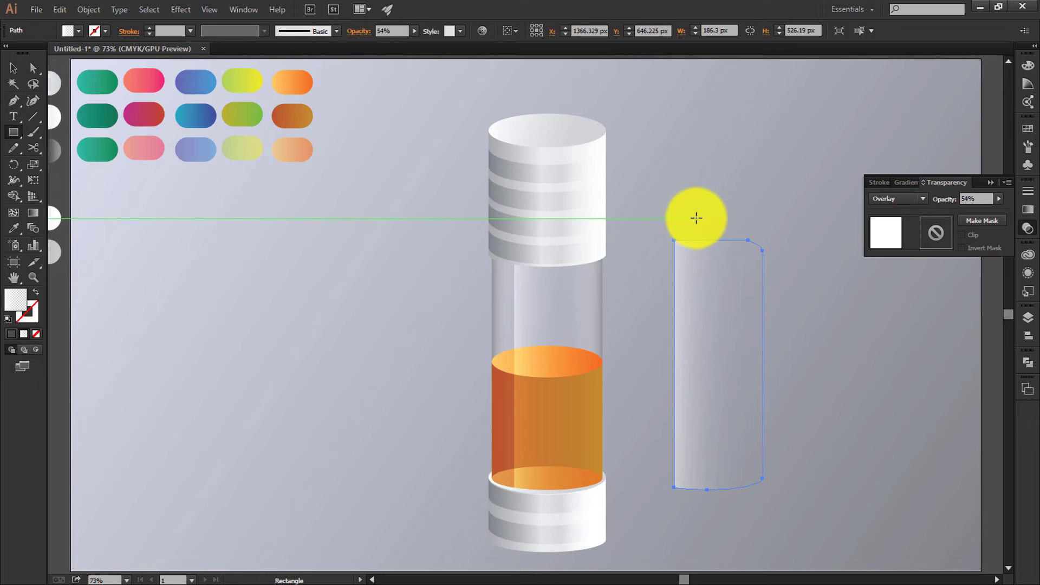
{"action": "left_click_drag", "start_coordinate": [19, 133], "coordinate": [49, 134]}
{"action": "mouse_move", "coordinate": [698, 217]}
{"action": "left_mouse_down"}
{"action": "mouse_move", "coordinate": [726, 534]}
{"action": "mouse_move", "coordinate": [783, 535]}
{"action": "left_mouse_up"}
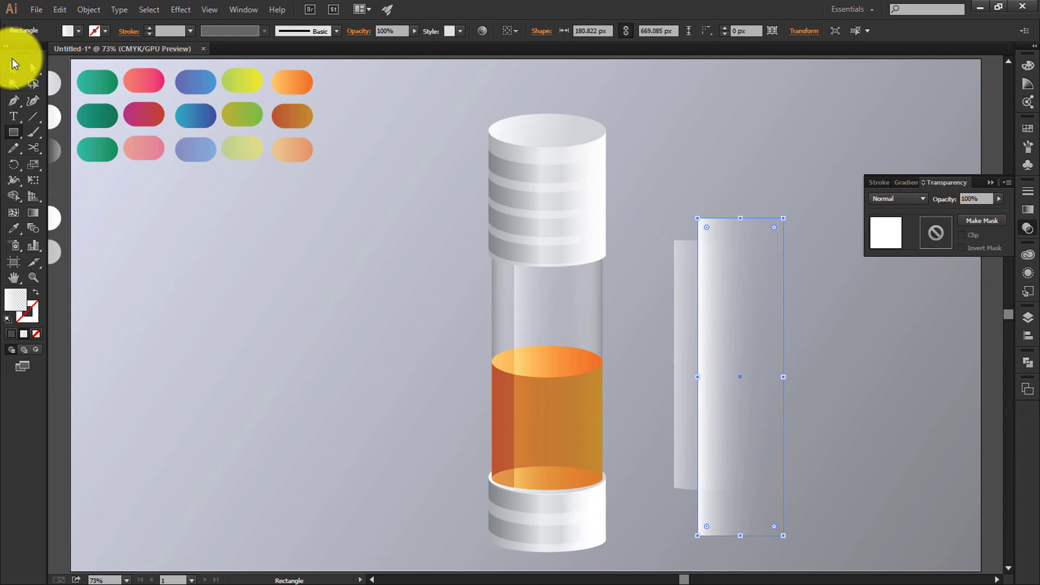
Remove the rectangle and the highlight area beneath it with Shape Builder, leaving a narrow strip about 49 px wide
{"action": "left_click", "coordinate": [14, 69]}
{"action": "left_click_drag", "start_coordinate": [712, 279], "coordinate": [713, 275]}
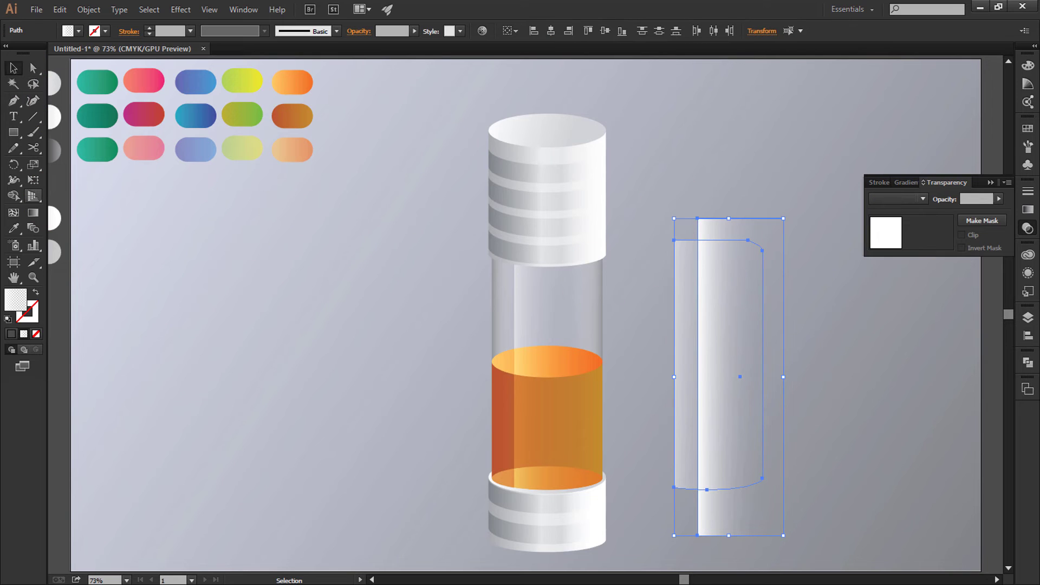
{"action": "left_click", "coordinate": [14, 196]}
{"action": "mouse_move", "coordinate": [737, 222]}
{"action": "left_mouse_down"}
{"action": "mouse_move", "coordinate": [781, 353]}
{"action": "mouse_move", "coordinate": [750, 488]}
{"action": "left_mouse_up"}
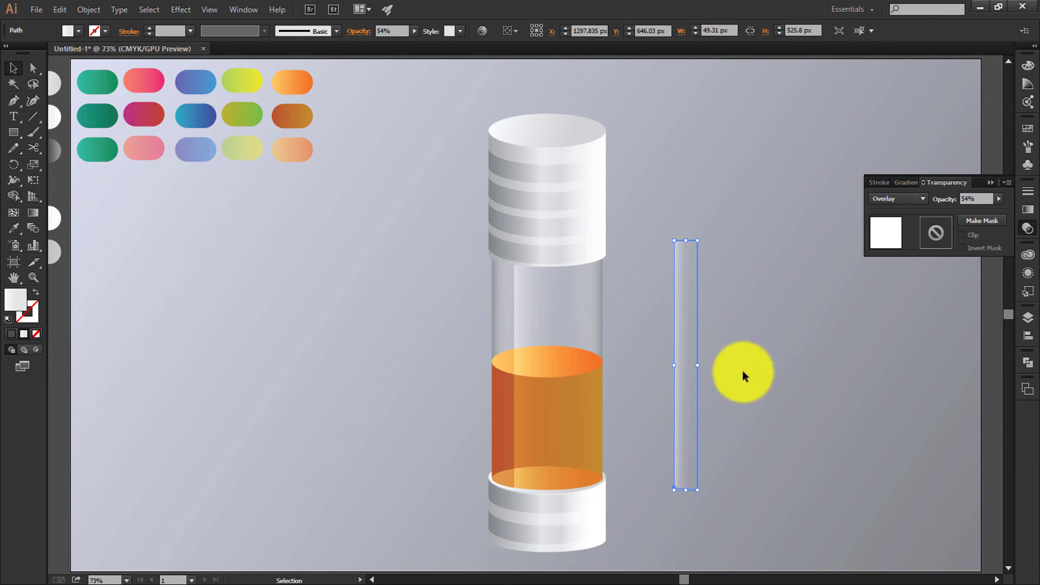
Narrow the highlight strip to about 25 px and place it over the right half of the glass tube
{"action": "left_click_drag", "start_coordinate": [697, 365], "coordinate": [571, 370]}
{"action": "left_click", "coordinate": [549, 370]}
{"action": "left_click", "coordinate": [571, 367]}
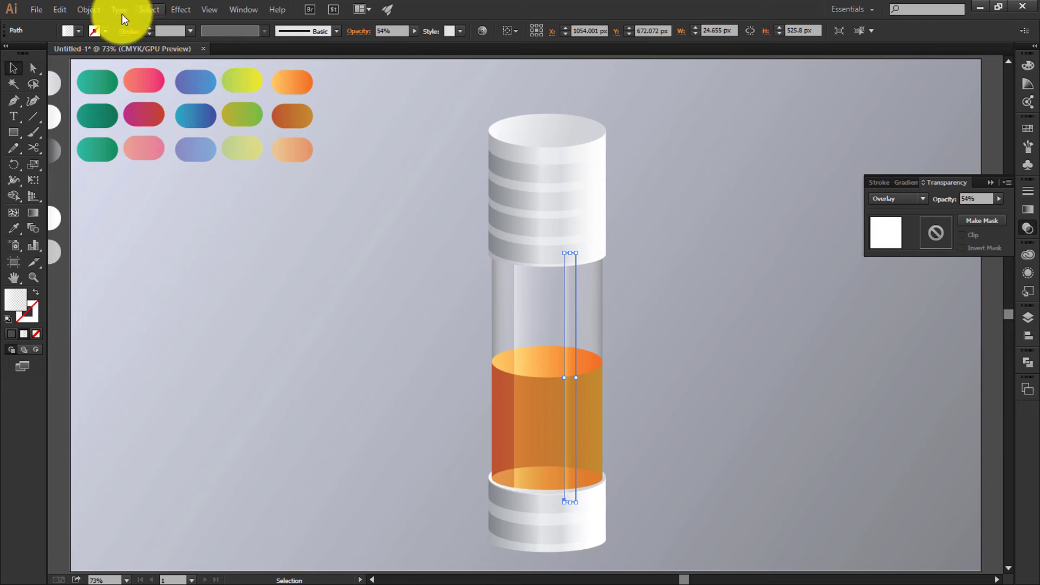
Fill the narrow highlight strip with solid white
{"action": "left_click", "coordinate": [78, 30]}
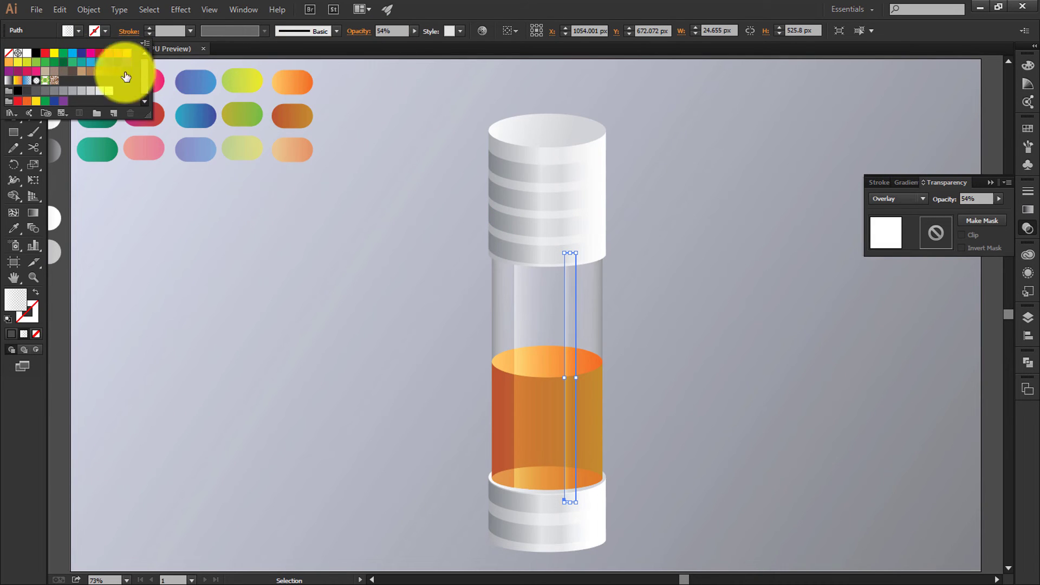
{"action": "left_click", "coordinate": [18, 52]}
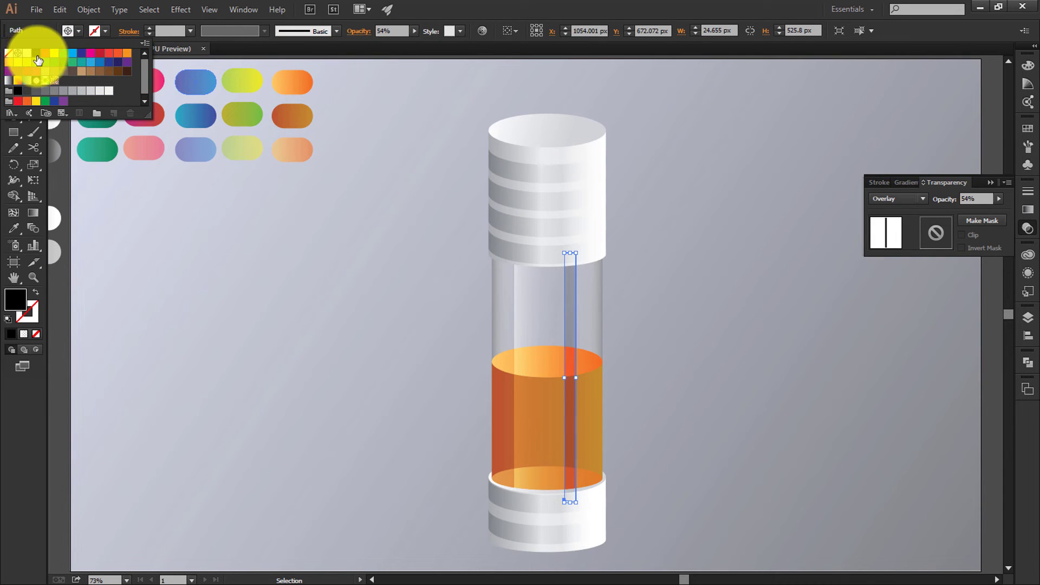
{"action": "left_click", "coordinate": [27, 53]}
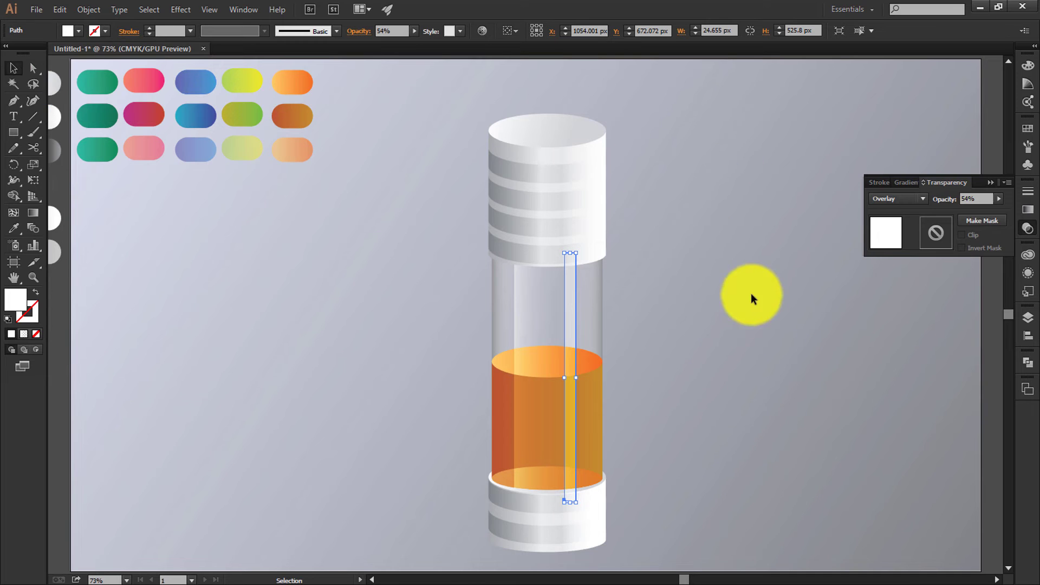
{"action": "left_click", "coordinate": [753, 290]}
Set the white highlight strip's opacity to 25%
{"action": "left_click", "coordinate": [574, 304]}
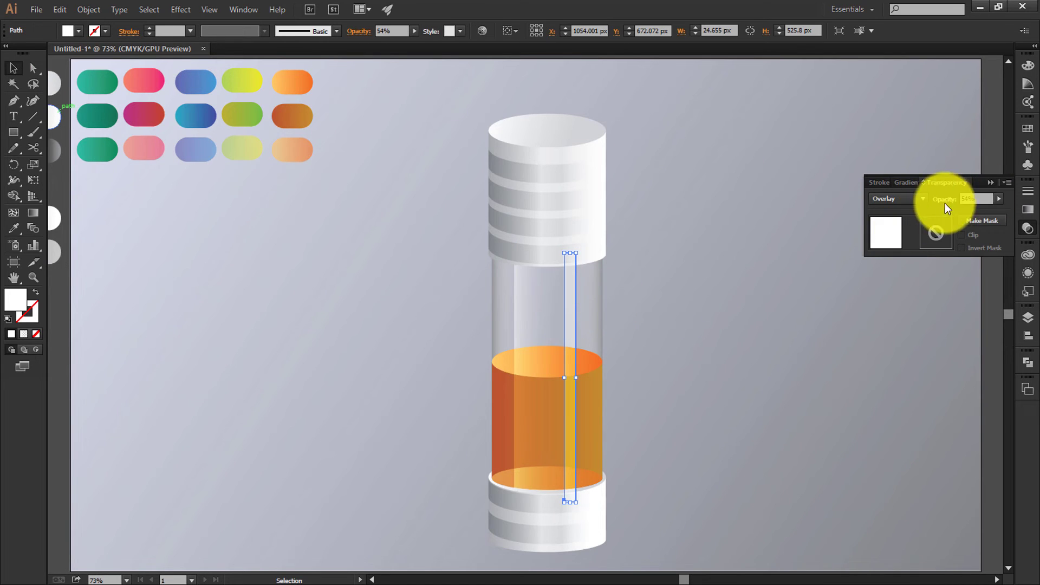
{"action": "left_click", "coordinate": [922, 203]}
{"action": "left_click", "coordinate": [922, 203]}
{"action": "left_click_drag", "start_coordinate": [973, 200], "coordinate": [928, 199]}
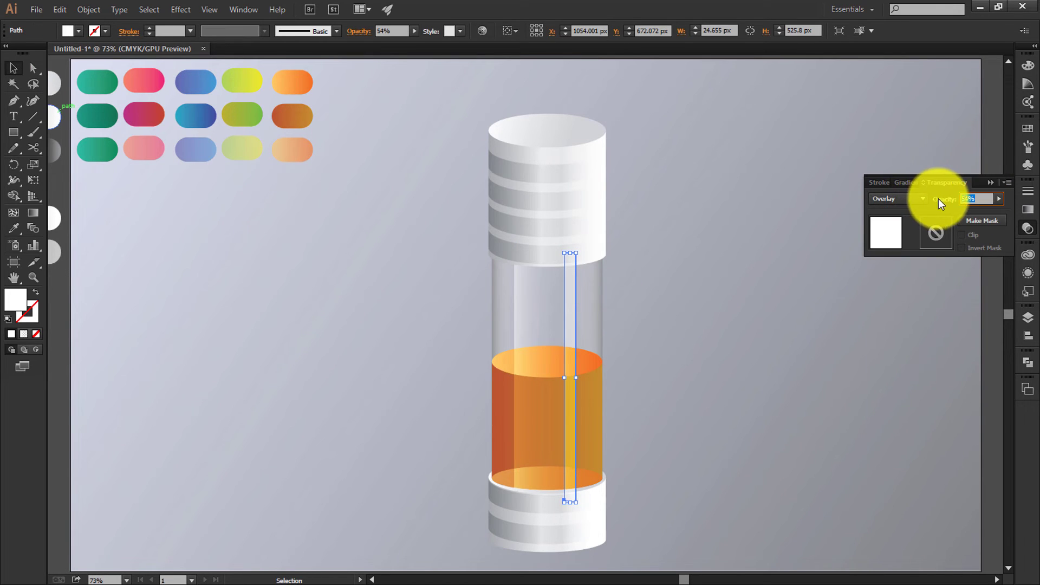
{"action": "type", "text": "25"}
{"action": "left_click", "coordinate": [608, 328]}
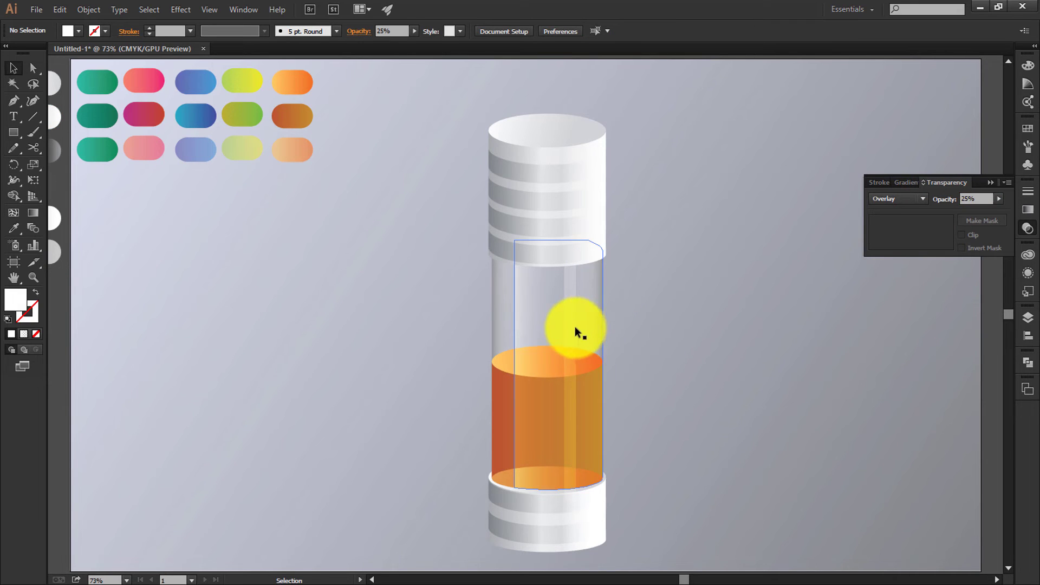
Shift the white strip slightly toward the tube's right edge and collapse the transparency settings
{"action": "left_click_drag", "start_coordinate": [574, 327], "coordinate": [584, 328]}
{"action": "left_click", "coordinate": [844, 257]}
{"action": "left_click", "coordinate": [985, 184]}
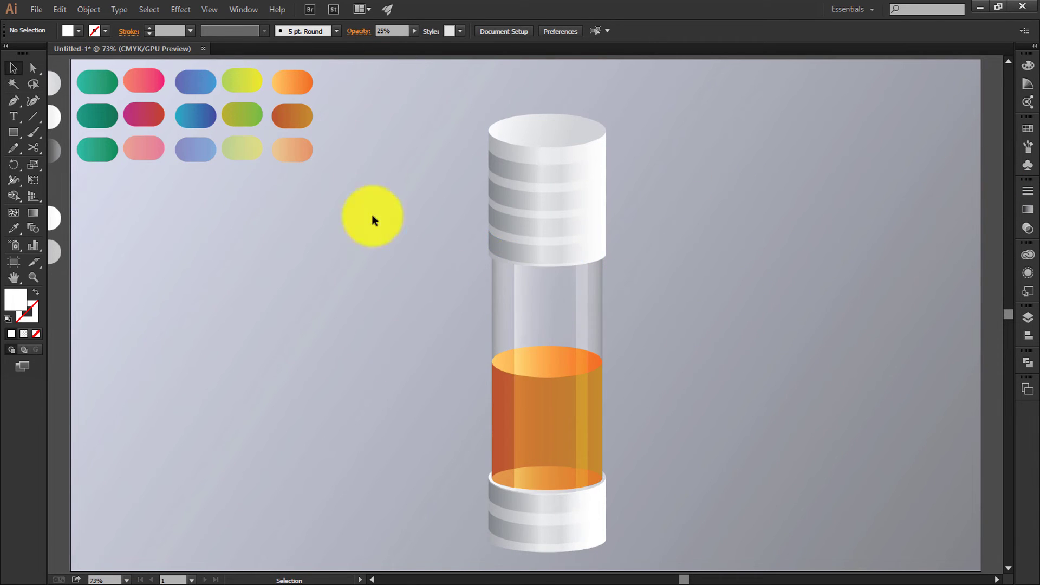
{"action": "scroll", "coordinate": [433, 238], "scroll_direction": "down", "scroll_amount": 3}
{"action": "scroll", "coordinate": [425, 251], "scroll_direction": "up", "scroll_amount": 1}
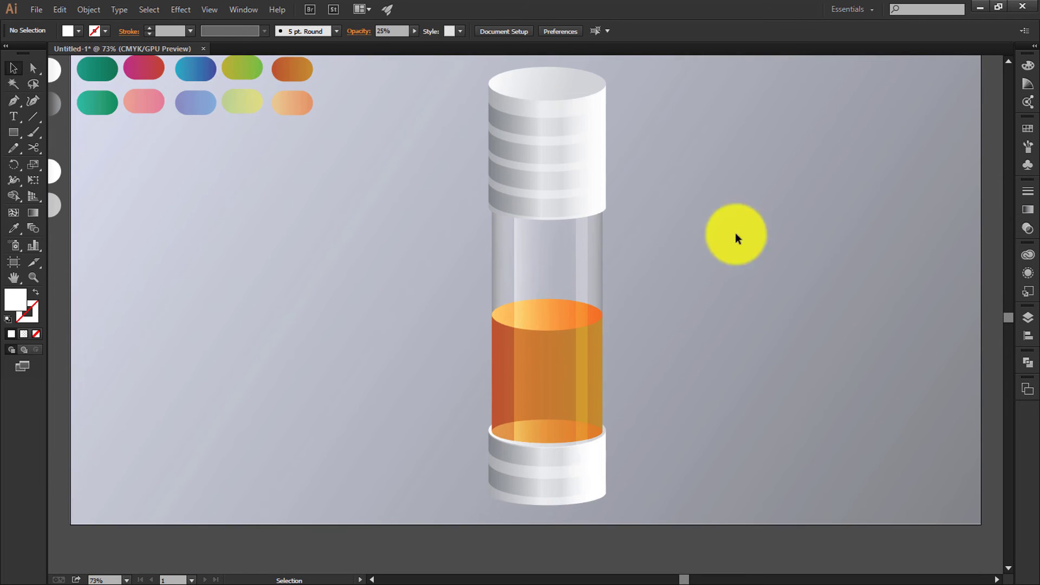
{"action": "left_click", "coordinate": [560, 321]}
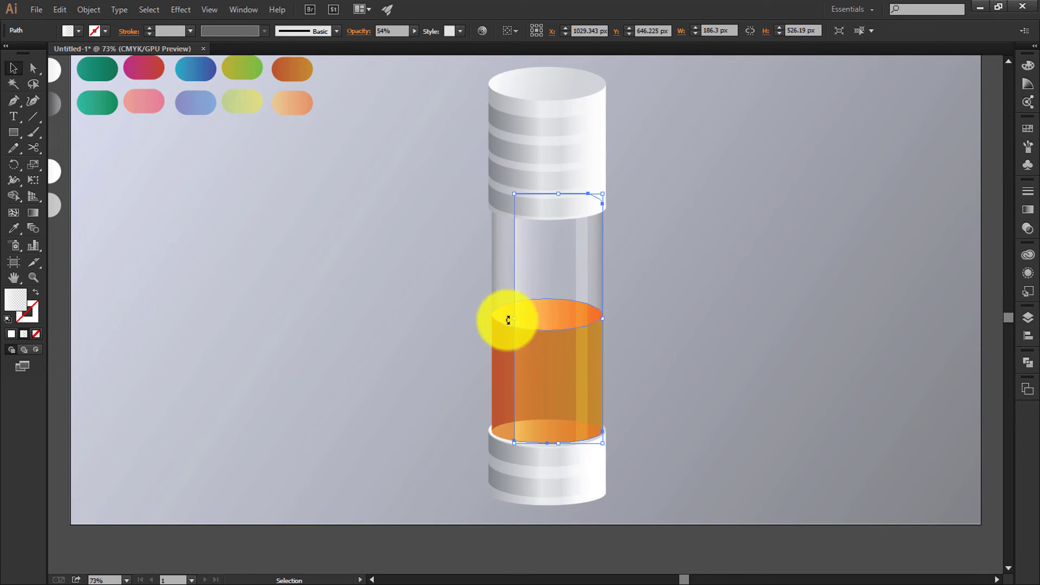
{"action": "left_click", "coordinate": [501, 343]}
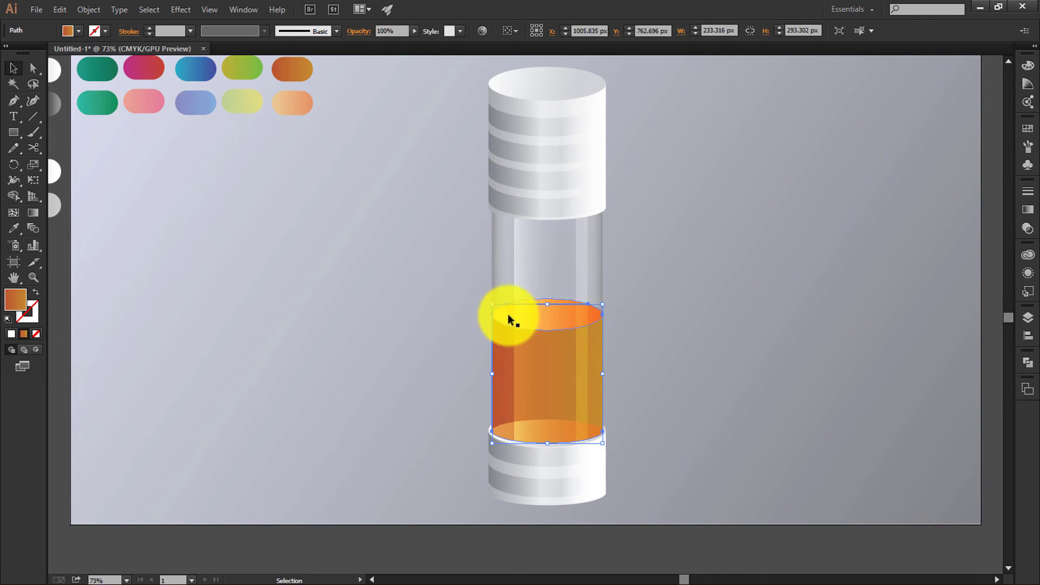
{"action": "left_click", "coordinate": [671, 299]}
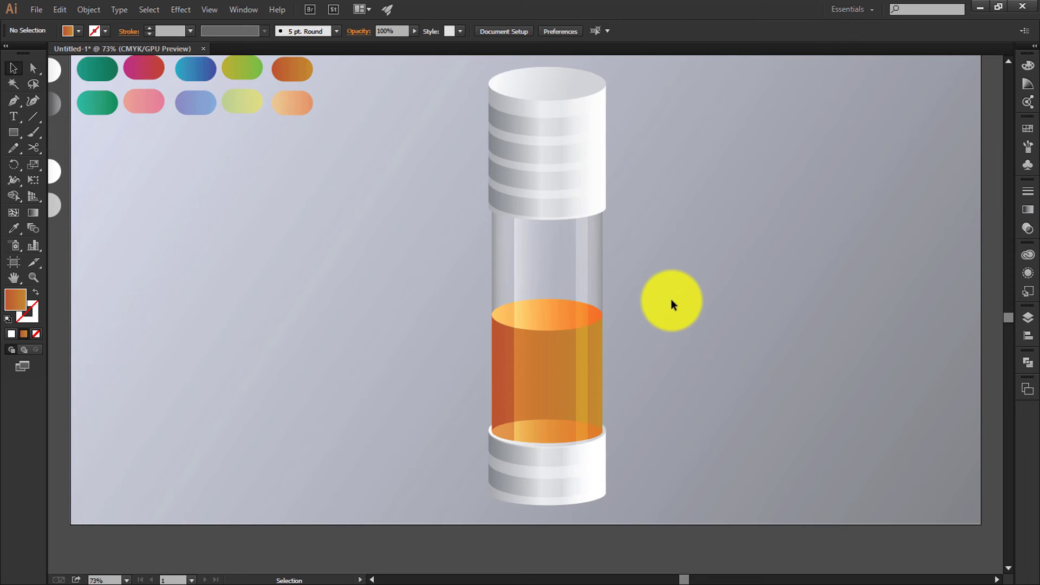
Try to move the orange liquid body about 40 px down with Direct Selection, and undo the move
{"action": "left_click", "coordinate": [504, 344]}
{"action": "left_click", "coordinate": [32, 69]}
{"action": "left_click", "coordinate": [546, 310]}
{"action": "left_click_drag", "start_coordinate": [547, 305], "coordinate": [540, 335]}
{"action": "key", "text": "ctrl+z"}
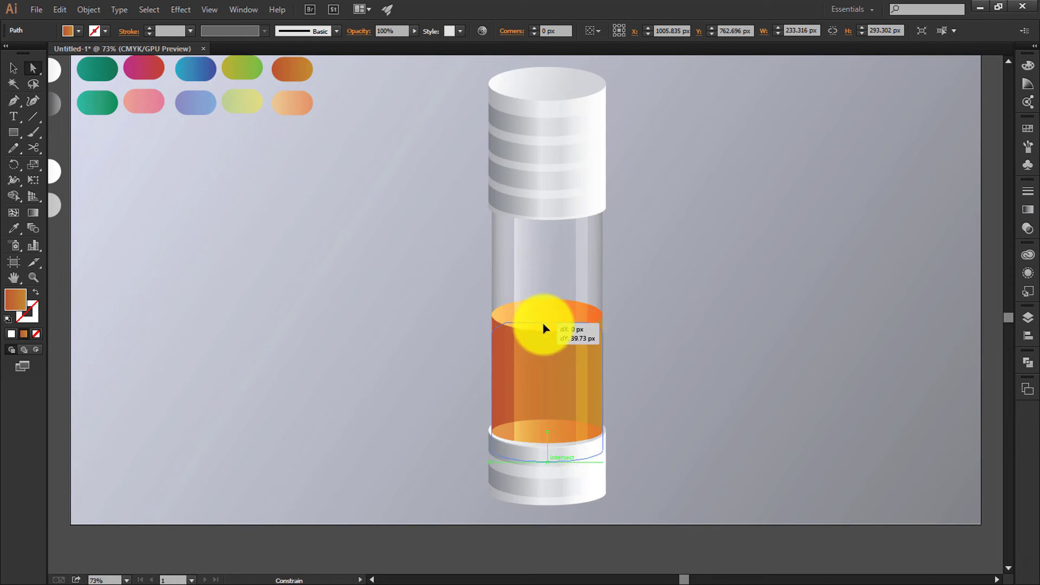
{"action": "left_click", "coordinate": [762, 329]}
{"action": "left_click", "coordinate": [13, 69]}
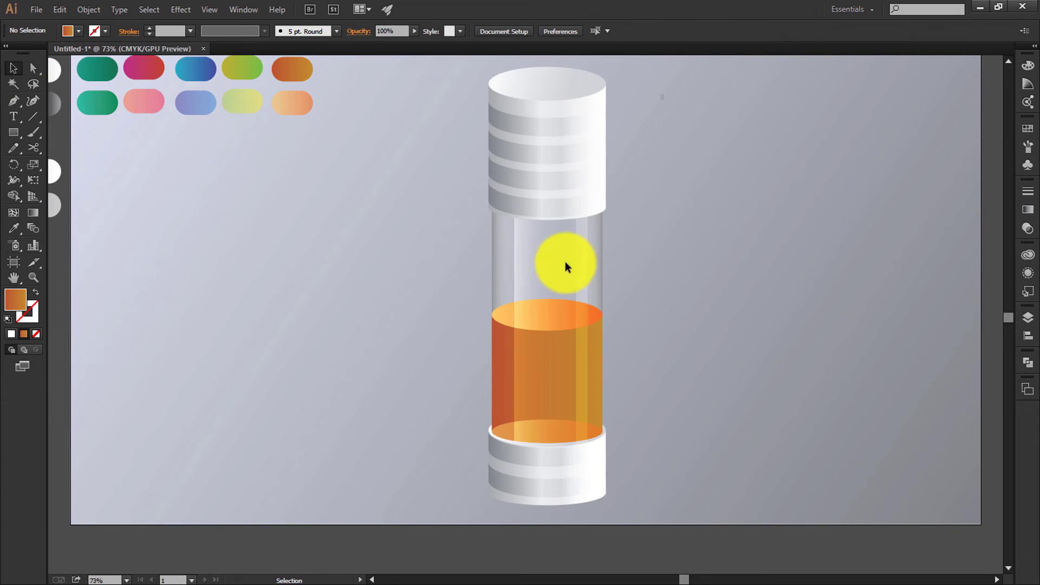
Lower the orange liquid's top ellipse and the body's upper edge with Direct Selection to roughly half the liquid's height
{"action": "left_click_drag", "start_coordinate": [549, 273], "coordinate": [454, 252]}
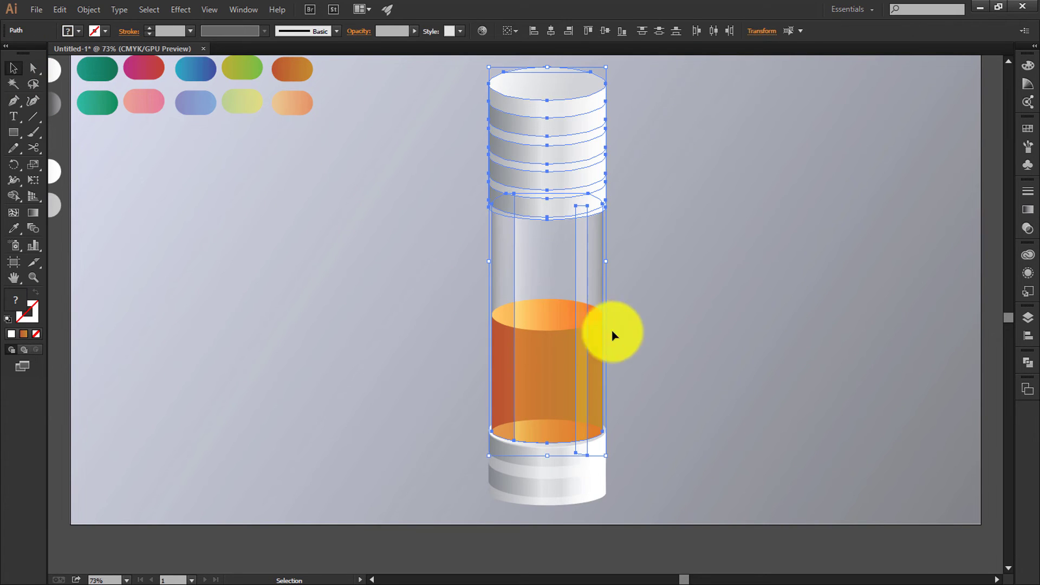
{"action": "left_click", "coordinate": [608, 371]}
{"action": "left_click", "coordinate": [529, 306]}
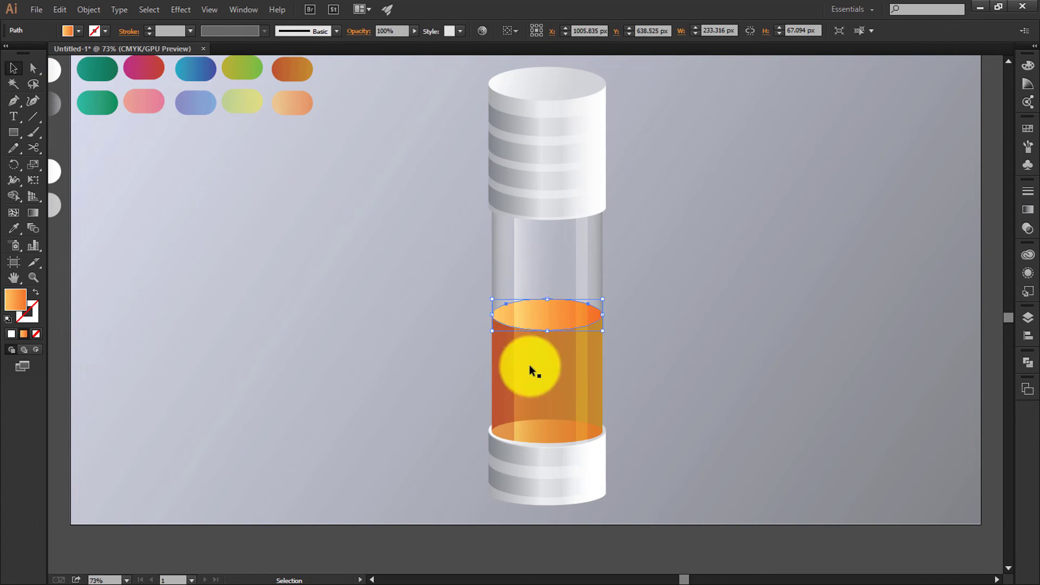
{"action": "left_click", "coordinate": [531, 367]}
{"action": "left_click", "coordinate": [32, 68]}
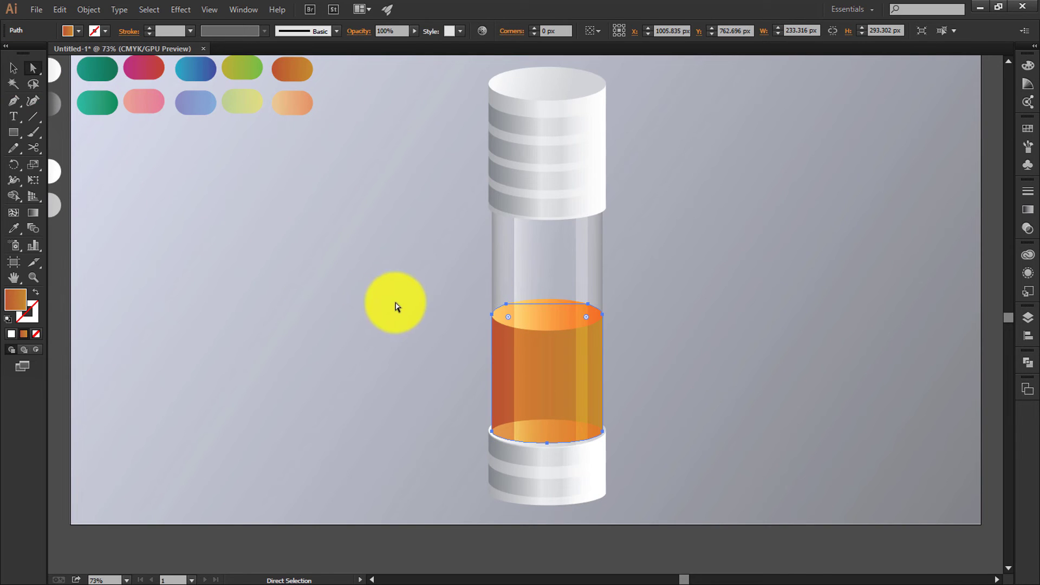
{"action": "left_click_drag", "start_coordinate": [404, 294], "coordinate": [669, 351]}
{"action": "left_click_drag", "start_coordinate": [553, 302], "coordinate": [542, 358]}
{"action": "left_click", "coordinate": [412, 355]}
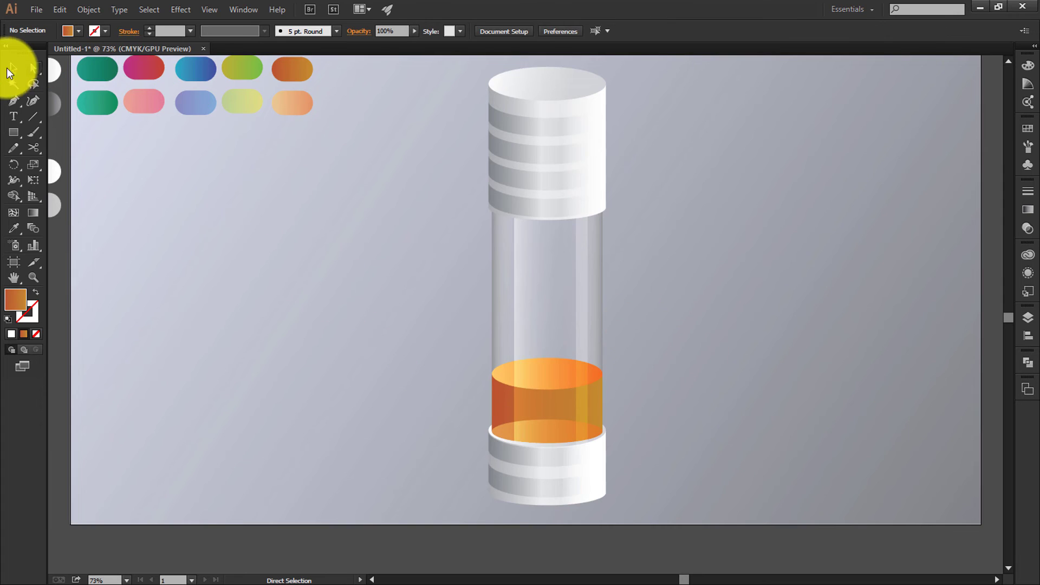
Select only the background rectangle and lock it
{"action": "scroll", "coordinate": [596, 260], "scroll_direction": "right", "scroll_amount": 3}
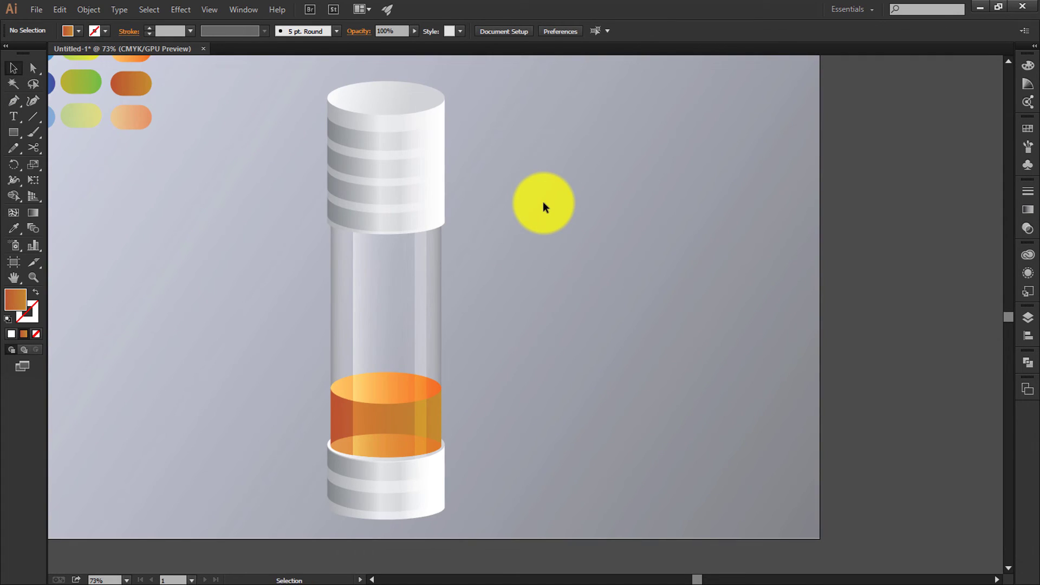
{"action": "key", "text": "ctrl+a"}
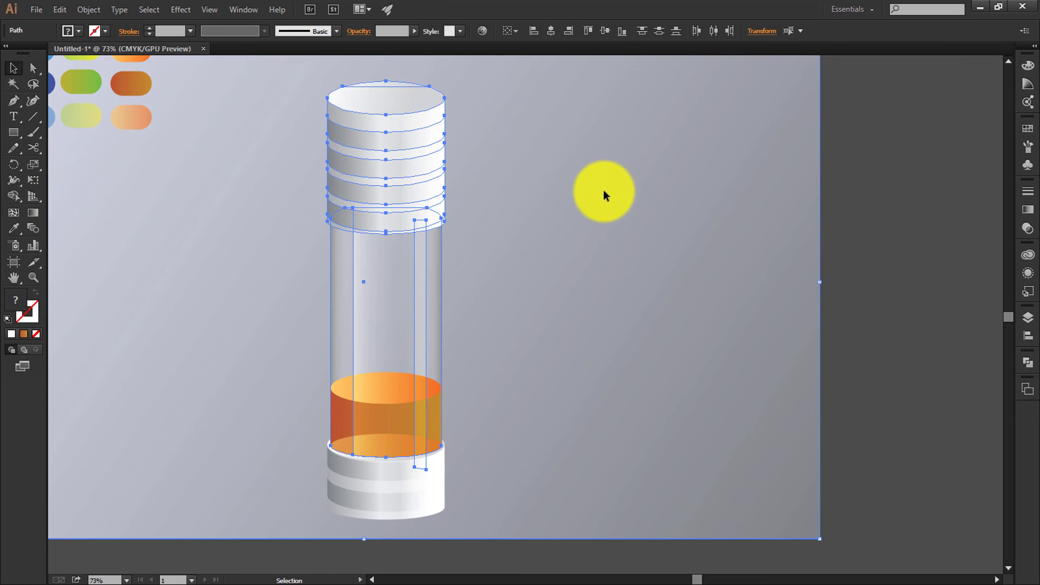
{"action": "key", "text": "ctrl+1"}
{"action": "key", "text": "ctrl+0"}
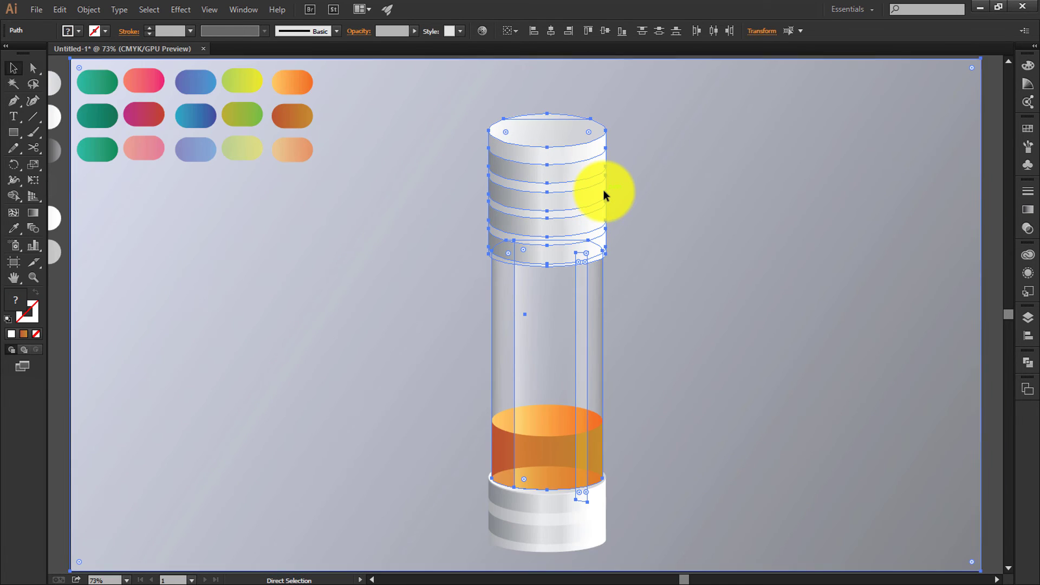
{"action": "key", "text": "v"}
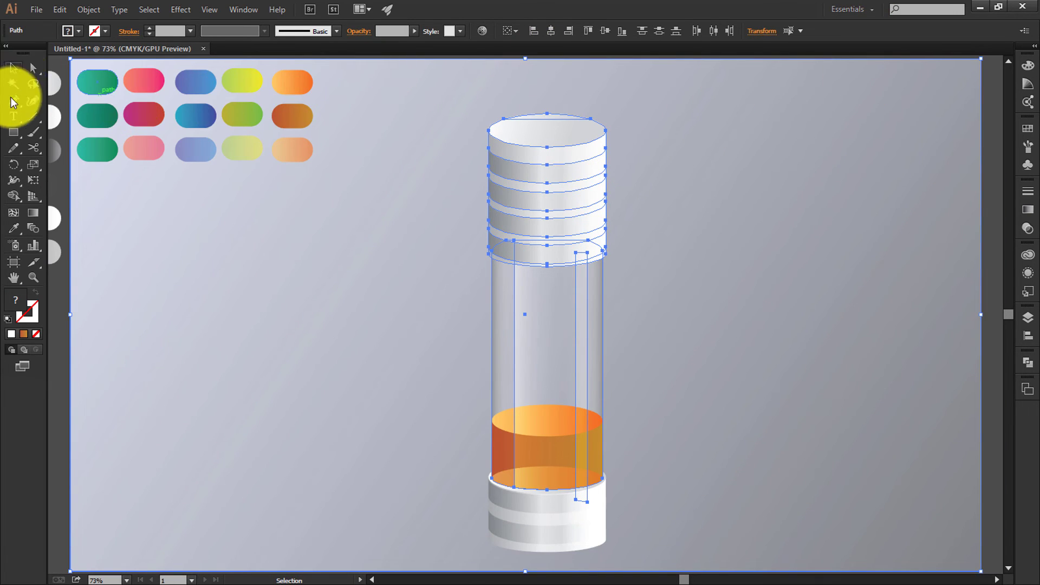
{"action": "left_click", "coordinate": [101, 194]}
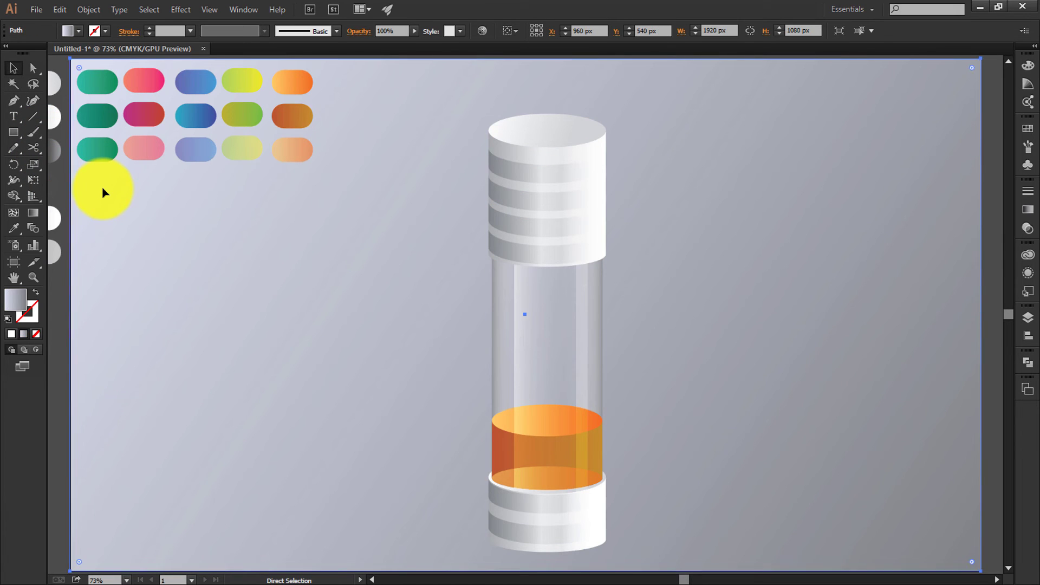
Scale the whole tube down to about 75% and move it left, just off the artboard's centre
{"action": "left_click_drag", "start_coordinate": [422, 124], "coordinate": [583, 540]}
{"action": "left_click", "coordinate": [649, 454]}
{"action": "left_click_drag", "start_coordinate": [557, 383], "coordinate": [483, 373]}
{"action": "key", "text": "ctrl+z"}
{"action": "left_click_drag", "start_coordinate": [657, 174], "coordinate": [520, 496]}
{"action": "left_click_drag", "start_coordinate": [584, 467], "coordinate": [591, 497]}
{"action": "left_click_drag", "start_coordinate": [567, 439], "coordinate": [484, 438]}
{"action": "left_click", "coordinate": [638, 389]}
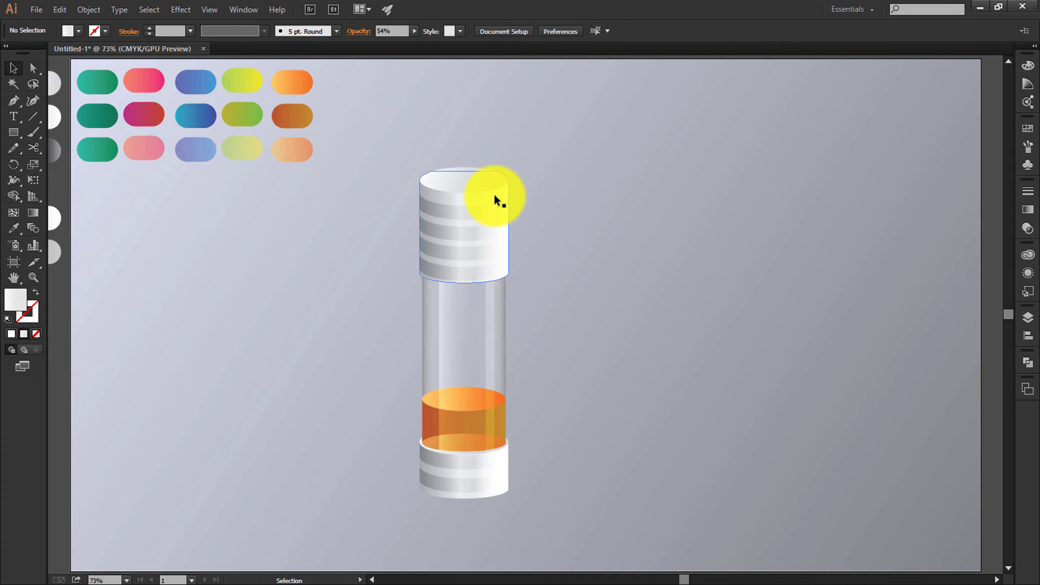
Duplicate the cap body beside the tube and draw a rectangle about 197 by 483 px over the copy's left two thirds
{"action": "left_click_drag", "start_coordinate": [495, 197], "coordinate": [672, 198]}
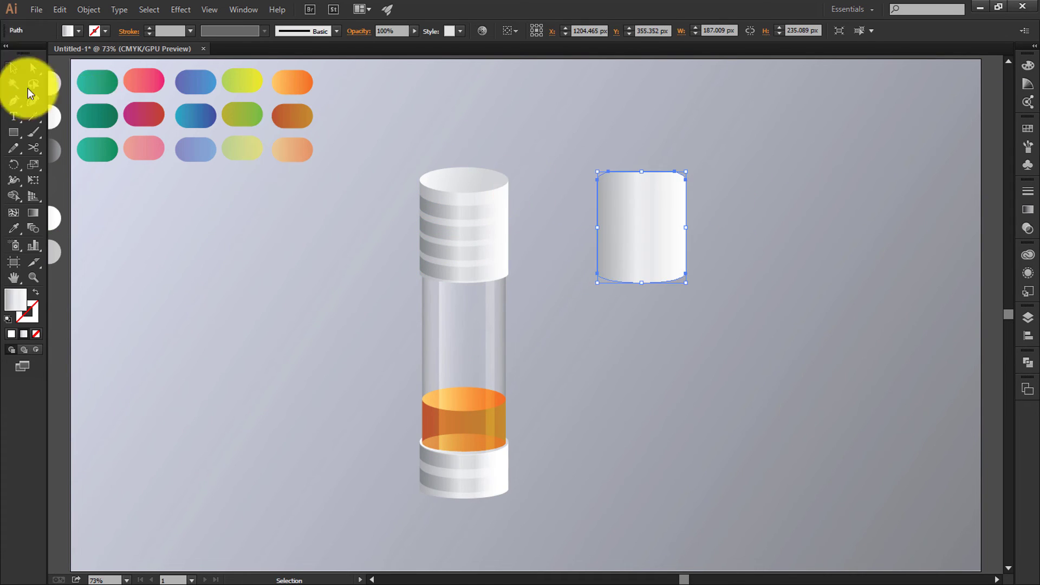
{"action": "left_click", "coordinate": [13, 131]}
{"action": "left_click_drag", "start_coordinate": [562, 137], "coordinate": [656, 367]}
{"action": "left_click", "coordinate": [13, 67]}
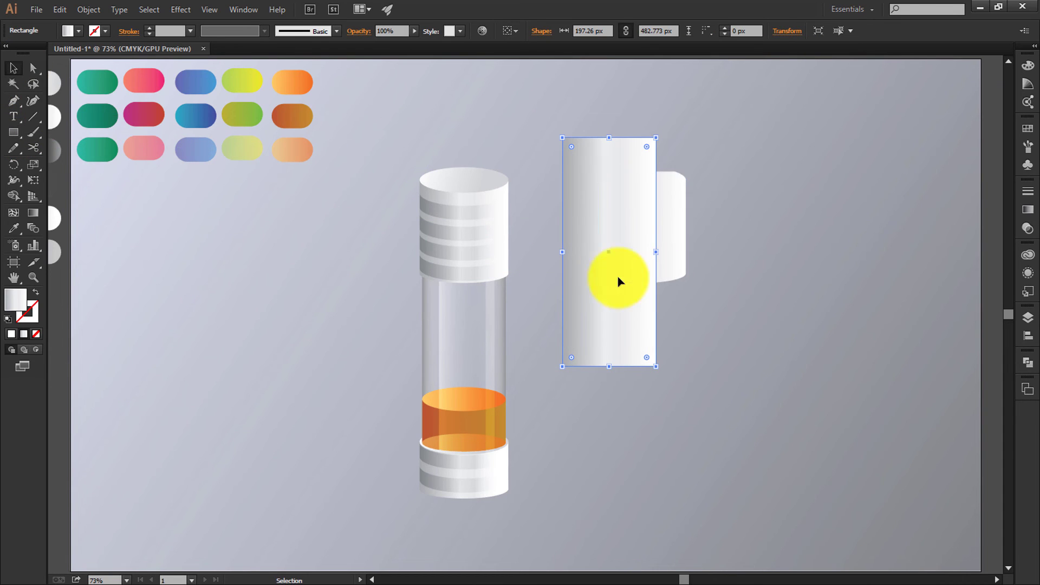
Cut away the rectangle and the covered left part of the cap copy with Shape Builder, keeping a strip about 63 px wide
{"action": "mouse_move", "coordinate": [723, 132]}
{"action": "left_mouse_down"}
{"action": "mouse_move", "coordinate": [614, 244]}
{"action": "mouse_move", "coordinate": [566, 226]}
{"action": "left_mouse_up"}
{"action": "left_click", "coordinate": [12, 196]}
{"action": "left_click", "coordinate": [14, 68]}
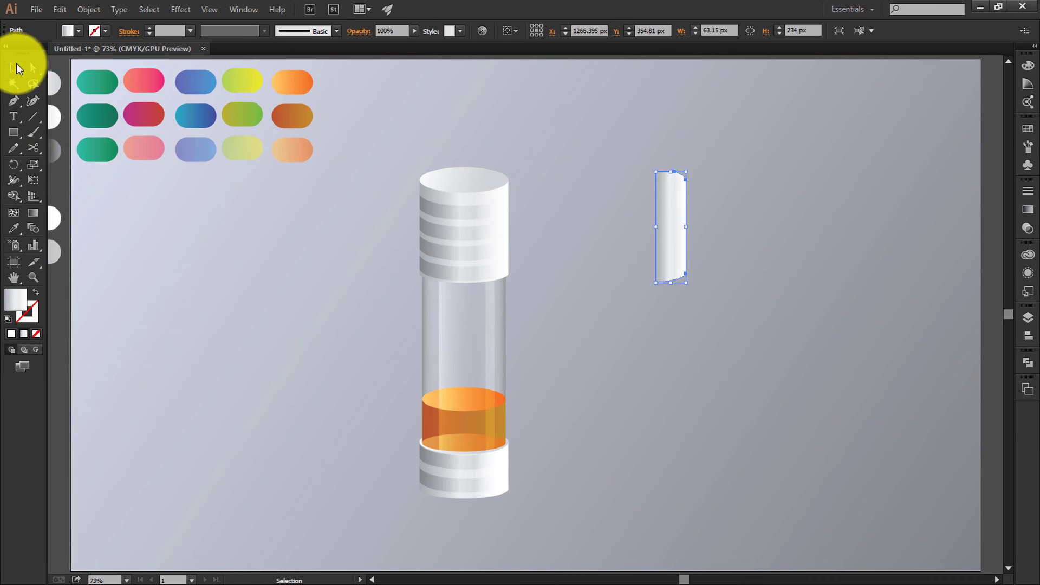
{"action": "left_click", "coordinate": [779, 258]}
{"action": "left_click_drag", "start_coordinate": [673, 248], "coordinate": [680, 248]}
{"action": "left_click_drag", "start_coordinate": [744, 138], "coordinate": [645, 273]}
Draw a rectangle over the strip's right part and remove both with Shape Builder, leaving a band about 11 px wide
{"action": "key", "text": "z"}
{"action": "left_click", "coordinate": [742, 213]}
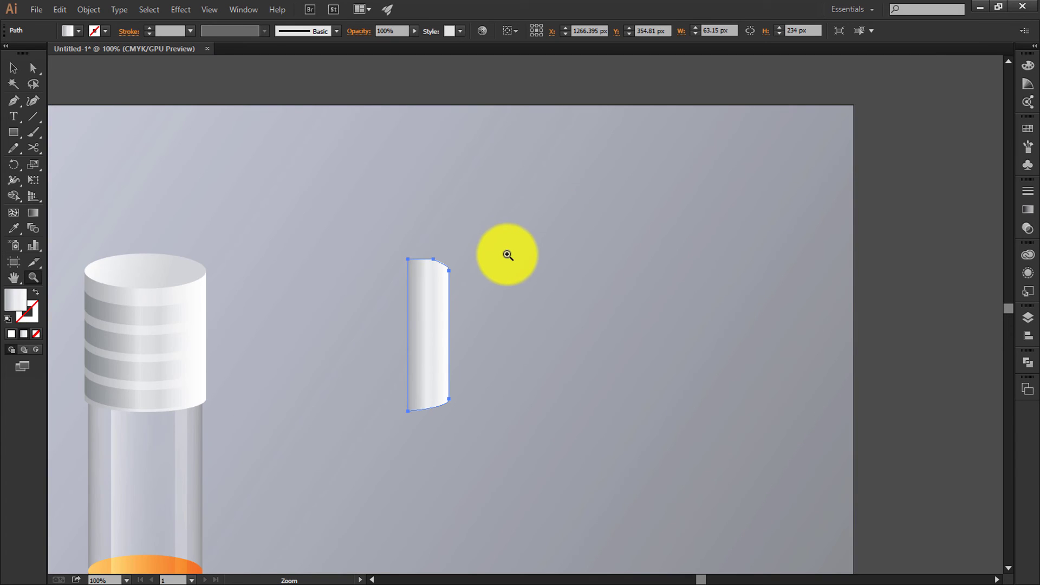
{"action": "left_click", "coordinate": [428, 205]}
{"action": "left_click", "coordinate": [21, 133]}
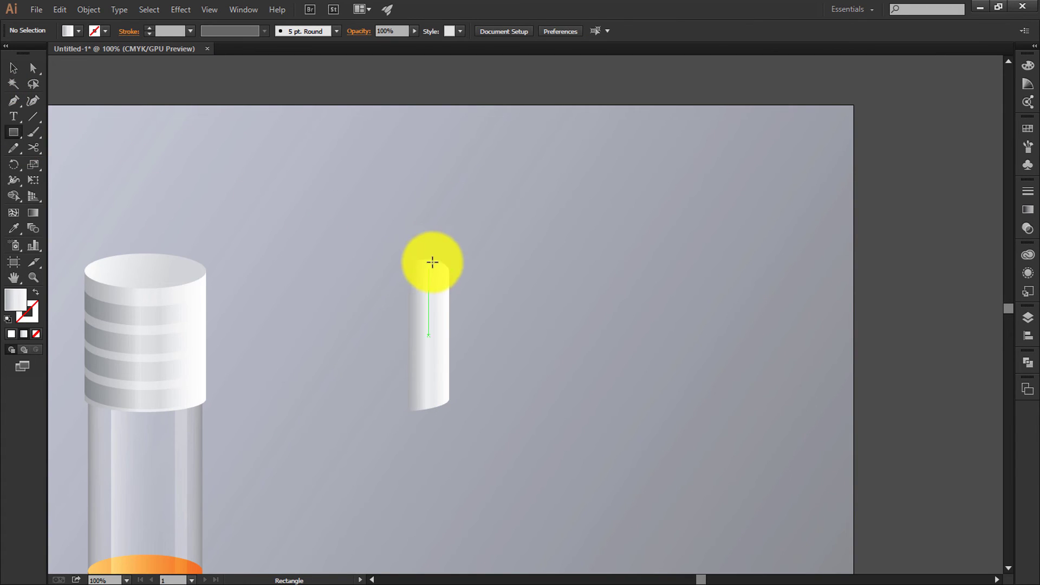
{"action": "left_click_drag", "start_coordinate": [415, 241], "coordinate": [470, 475]}
{"action": "key", "text": "ctrl+a"}
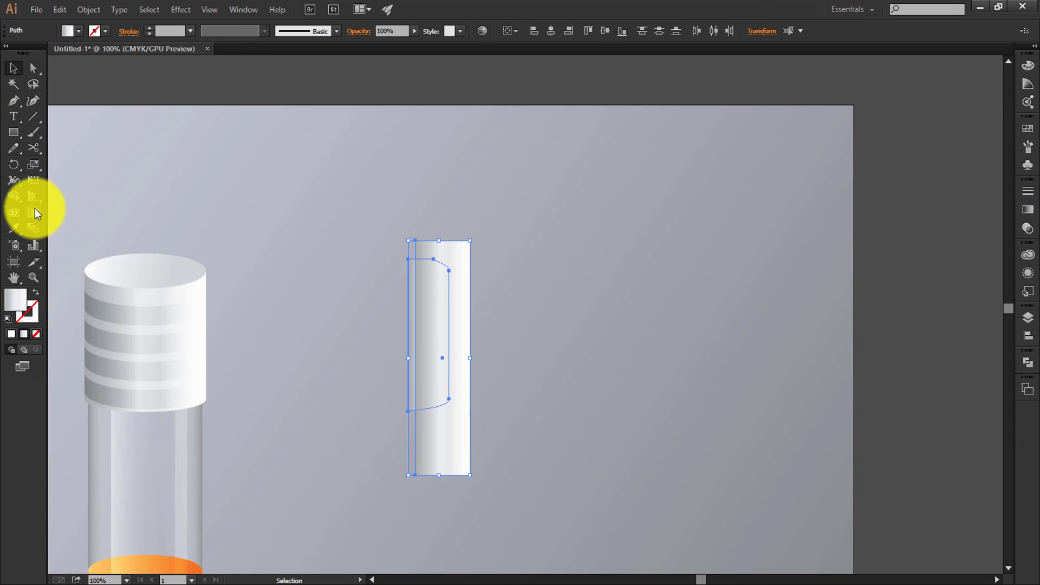
{"action": "left_click", "coordinate": [14, 197]}
{"action": "left_click_drag", "start_coordinate": [476, 297], "coordinate": [477, 298]}
{"action": "left_click", "coordinate": [13, 68]}
Fill the narrow band with the dark orange gradient sampled from the colour swatches on the artboard
{"action": "left_click", "coordinate": [134, 128]}
{"action": "left_click", "coordinate": [413, 312]}
{"action": "key", "text": "i"}
{"action": "left_click_drag", "start_coordinate": [202, 399], "coordinate": [574, 313]}
{"action": "left_click", "coordinate": [287, 89]}
Move the orange band onto the cap and nudge it right to about X 898.6 px, near the cap's right edge
{"action": "left_click", "coordinate": [14, 68]}
{"action": "left_click", "coordinate": [901, 250]}
{"action": "left_click_drag", "start_coordinate": [786, 273], "coordinate": [545, 276]}
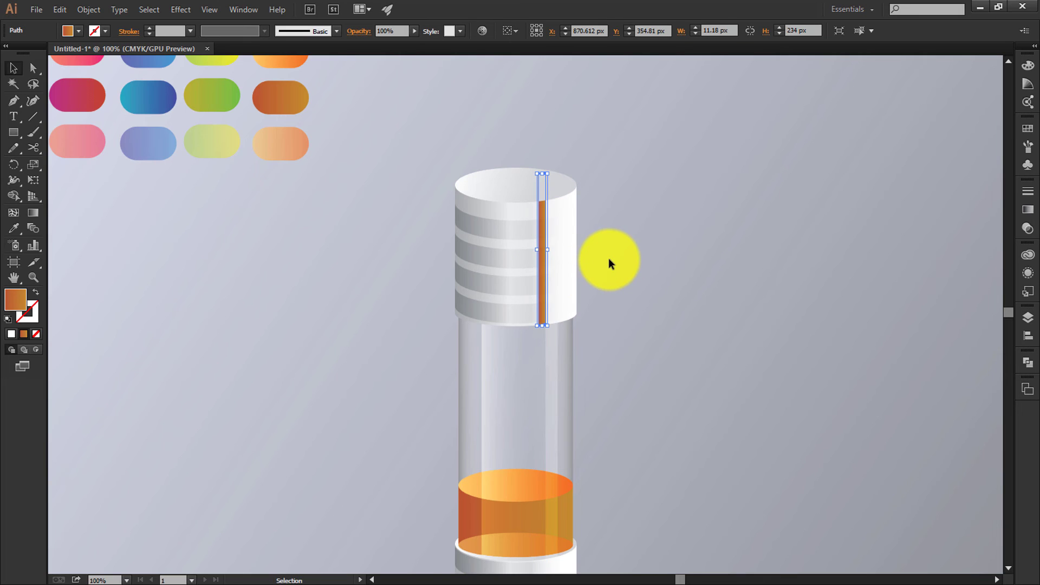
{"action": "key", "text": "Right"}
{"action": "key", "text": "Right"}
{"action": "key", "text": "Right"}
{"action": "key", "text": "Right"}
{"action": "key", "text": "Right"}
{"action": "key", "text": "Right"}
{"action": "key", "text": "Right"}
{"action": "key", "text": "Right"}
{"action": "key", "text": "Right"}
{"action": "key", "text": "Right"}
{"action": "key", "text": "Right"}
{"action": "key", "text": "Right"}
{"action": "key", "text": "Right"}
{"action": "key", "text": "Right"}
{"action": "key", "text": "Right"}
{"action": "key", "text": "Right"}
{"action": "key", "text": "Right"}
{"action": "key", "text": "Right"}
{"action": "key", "text": "Right"}
{"action": "key", "text": "Right"}
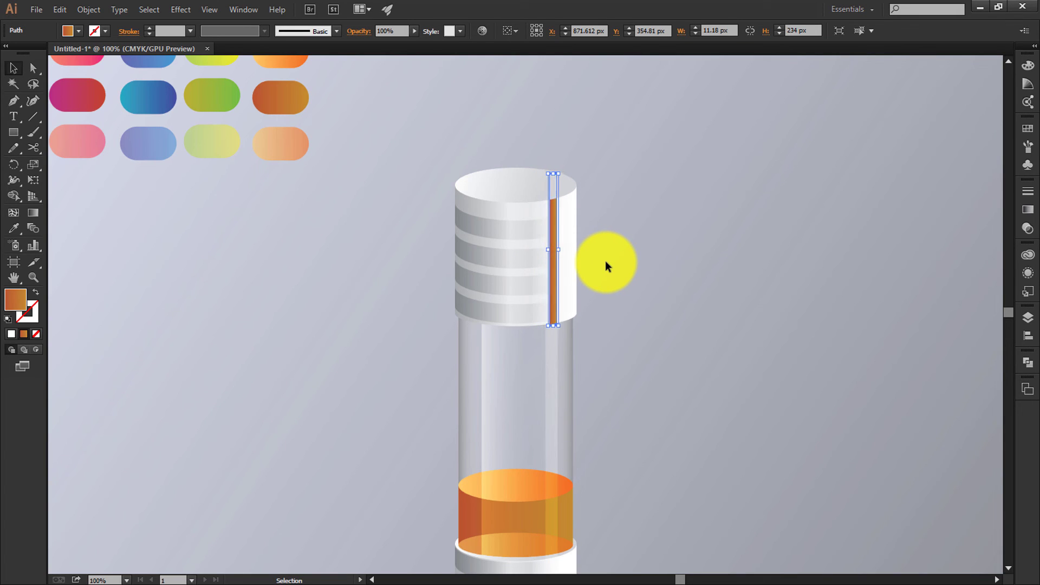
{"action": "key", "text": "Right"}
{"action": "key", "text": "Right"}
{"action": "key", "text": "Right"}
{"action": "key", "text": "Right"}
{"action": "key", "text": "Right"}
{"action": "key", "text": "Right"}
{"action": "key", "text": "Right"}
{"action": "key", "text": "Right"}
{"action": "key", "text": "Right"}
{"action": "key", "text": "Right"}
{"action": "key", "text": "Right"}
{"action": "left_click", "coordinate": [623, 425]}
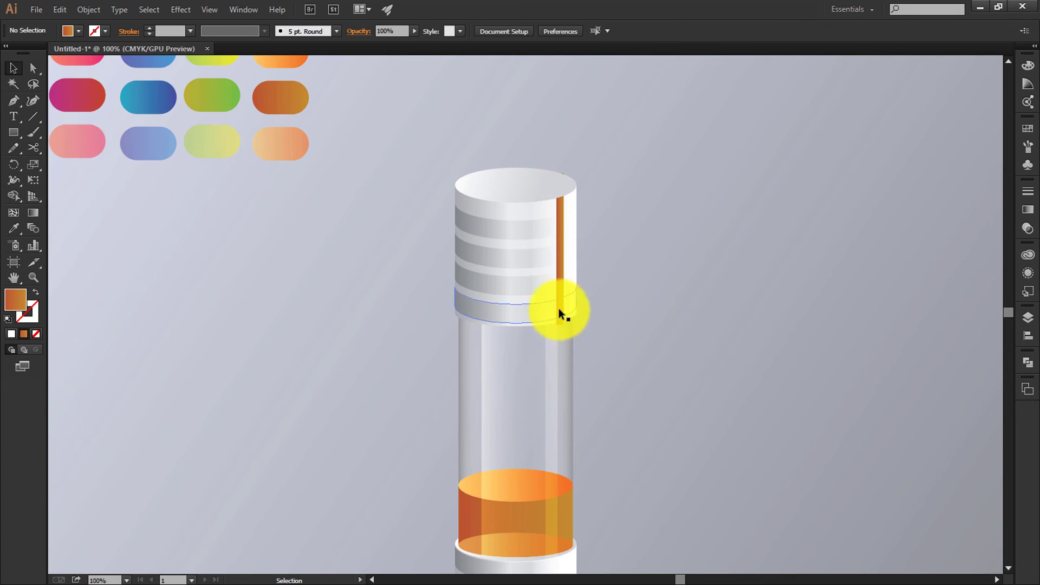
Adjust the orange band vertically to about Y 355.35 px so it spans the cap and slightly overhangs its lower edge
{"action": "left_click_drag", "start_coordinate": [558, 307], "coordinate": [558, 269]}
{"action": "left_click_drag", "start_coordinate": [560, 203], "coordinate": [561, 200]}
{"action": "left_click", "coordinate": [625, 201]}
{"action": "key", "text": "ctrl+0"}
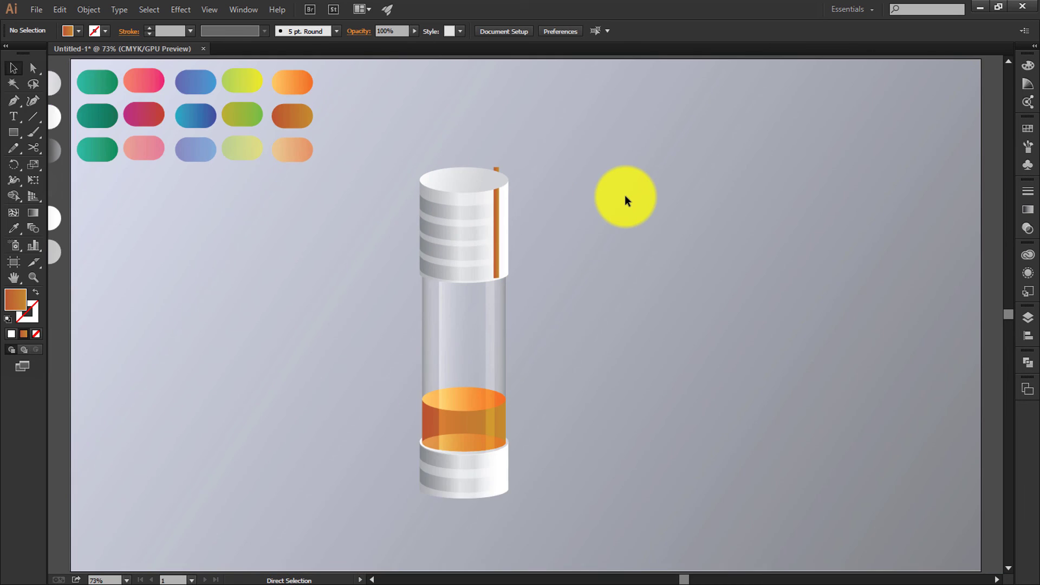
{"action": "key", "text": "ctrl+plus"}
{"action": "key", "text": "ctrl+plus"}
{"action": "key", "text": "ctrl+plus"}
{"action": "key", "text": "ctrl+plus"}
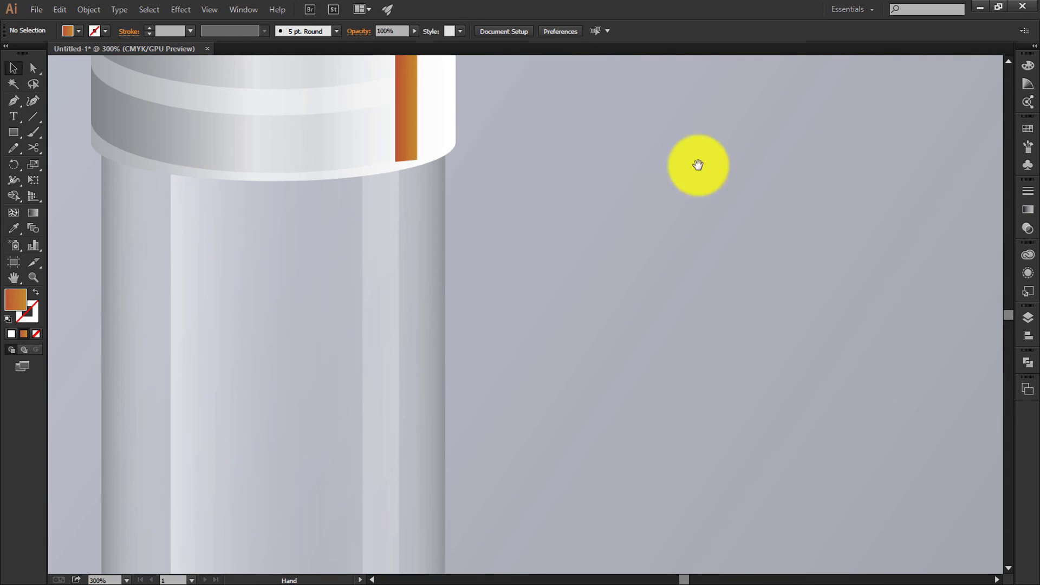
{"action": "left_click_drag", "start_coordinate": [802, 112], "coordinate": [921, 216]}
{"action": "left_click_drag", "start_coordinate": [519, 271], "coordinate": [518, 295]}
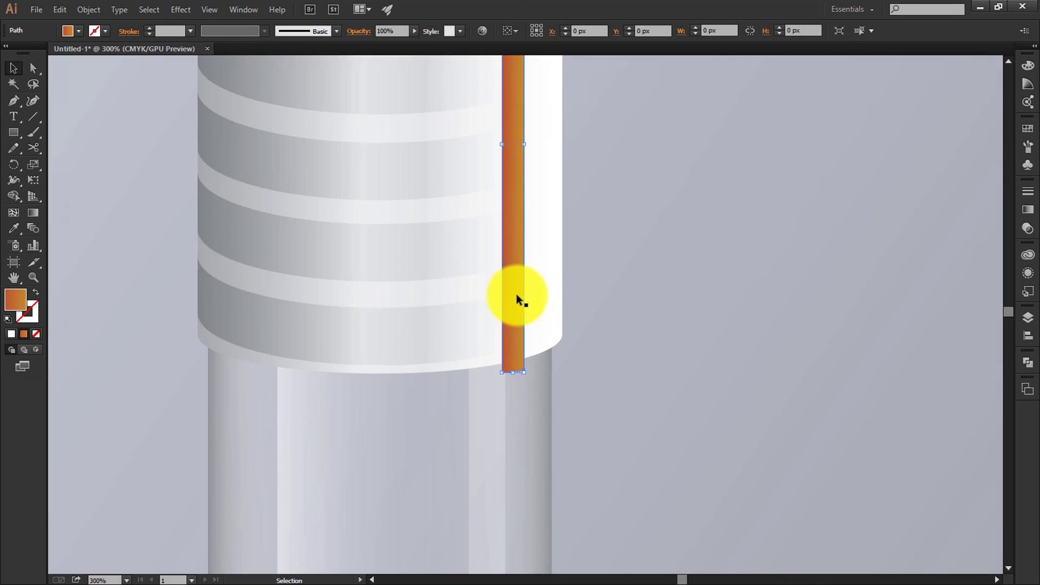
Trim the orange band's overhang below the cap's curved lower edge with Shape Builder
{"action": "scroll", "coordinate": [557, 222], "scroll_direction": "up", "scroll_amount": 5}
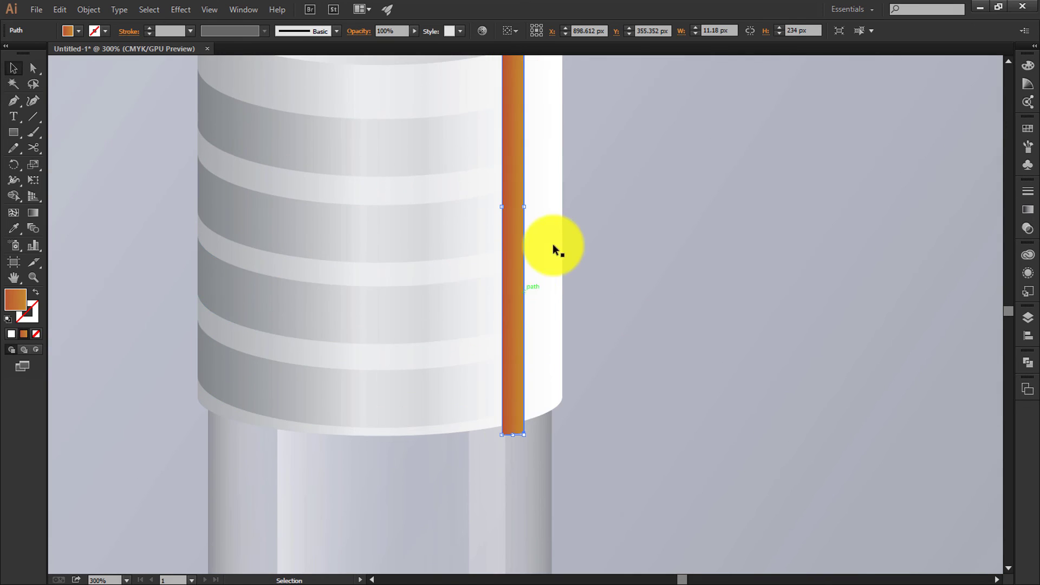
{"action": "left_click", "coordinate": [479, 168], "text": "shift"}
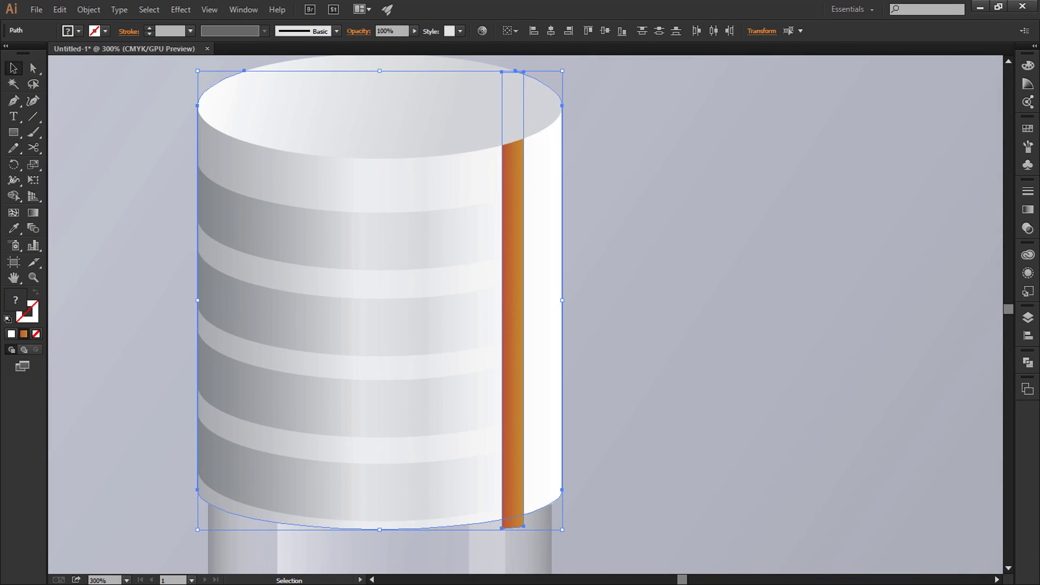
{"action": "left_click", "coordinate": [14, 196]}
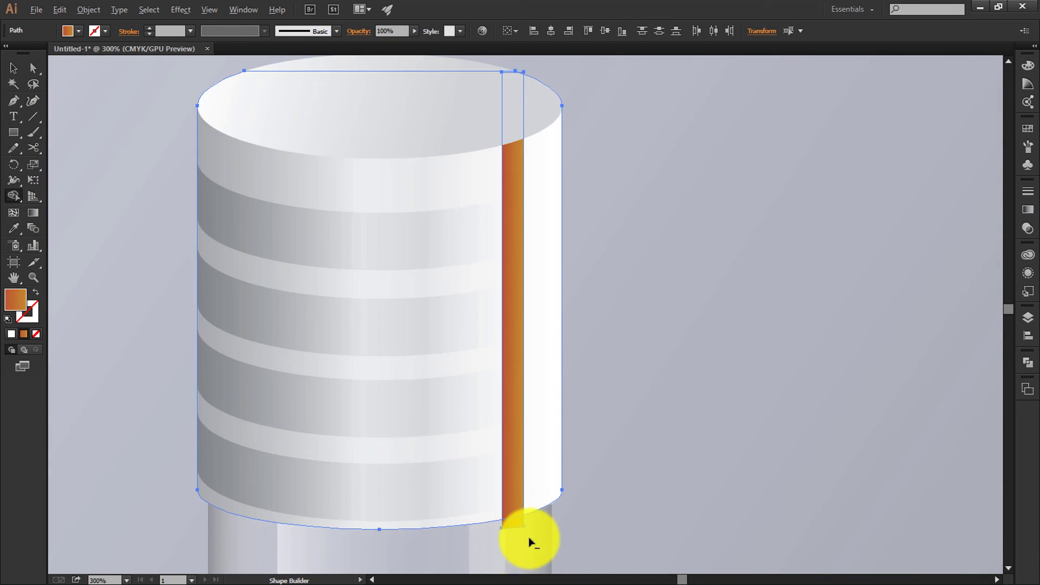
{"action": "left_click", "coordinate": [14, 69]}
{"action": "left_click", "coordinate": [608, 244]}
{"action": "key", "text": "ctrl+0"}
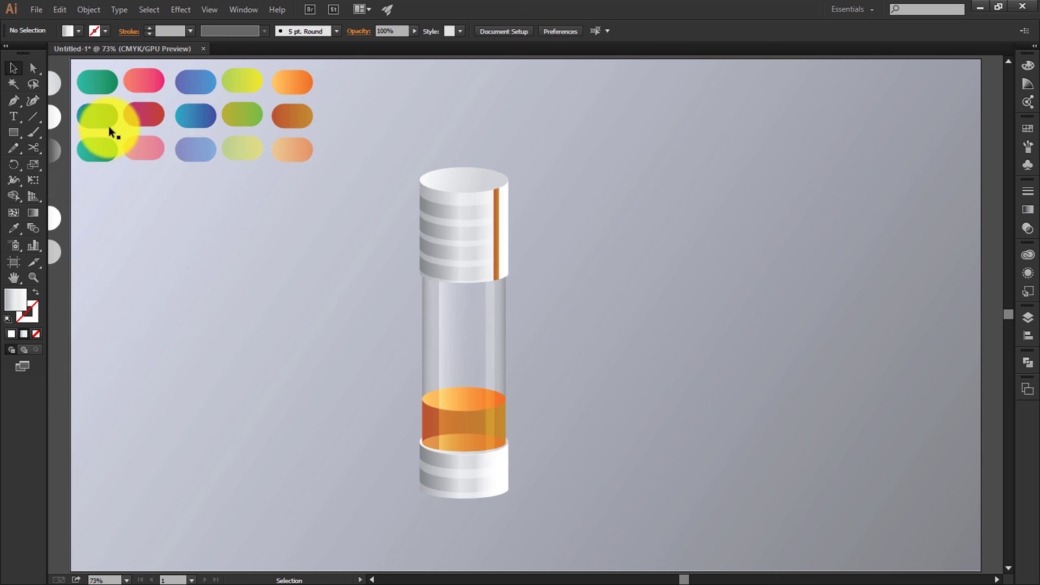
Add the text "10 %" left of the tube and enlarge it to about 56.5 pt
{"action": "left_click", "coordinate": [22, 117]}
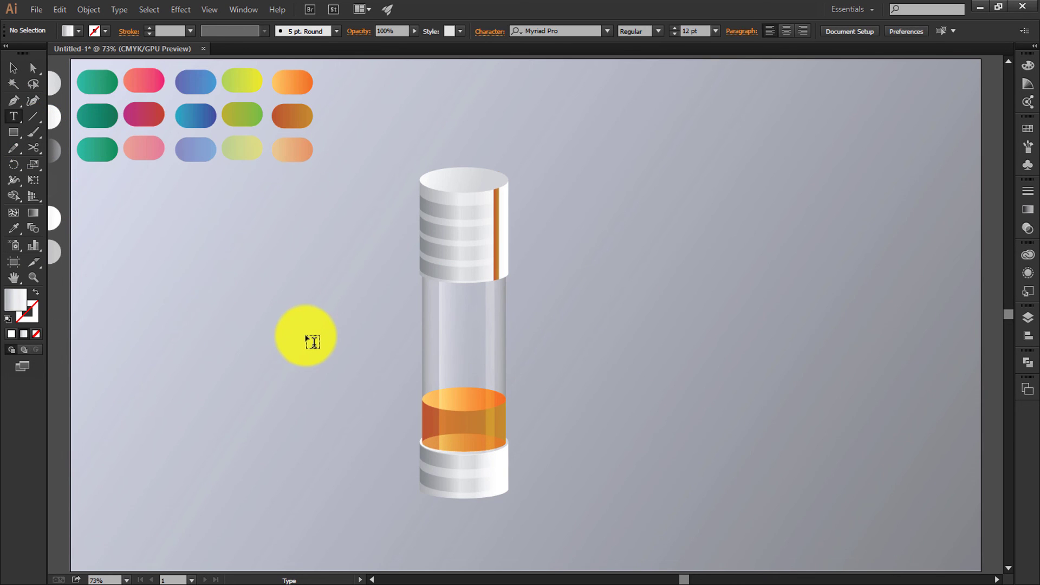
{"action": "left_click", "coordinate": [313, 341]}
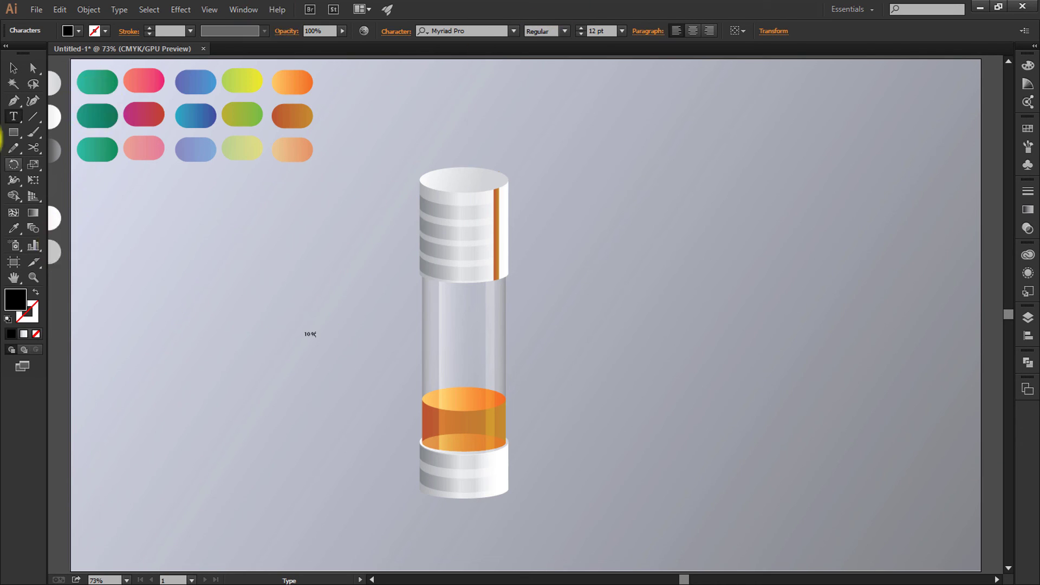
{"action": "left_click", "coordinate": [14, 67]}
{"action": "left_click_drag", "start_coordinate": [318, 340], "coordinate": [344, 367]}
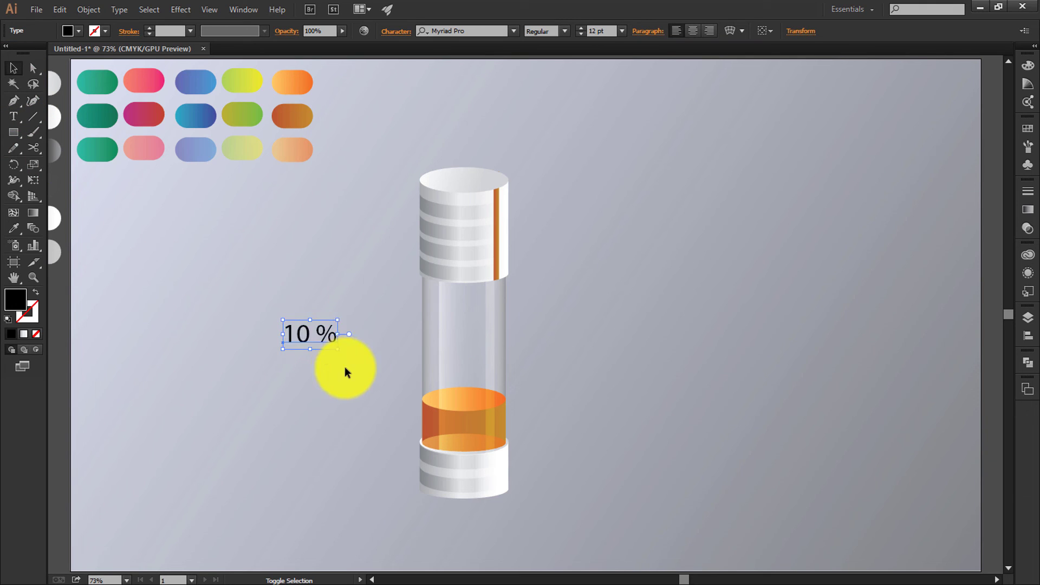
Set the text's font to Open Sans Extrabold and place it on the cap beside the orange band, rotated 90° counterclockwise
{"action": "left_click", "coordinate": [490, 29]}
{"action": "type", "text": "open"}
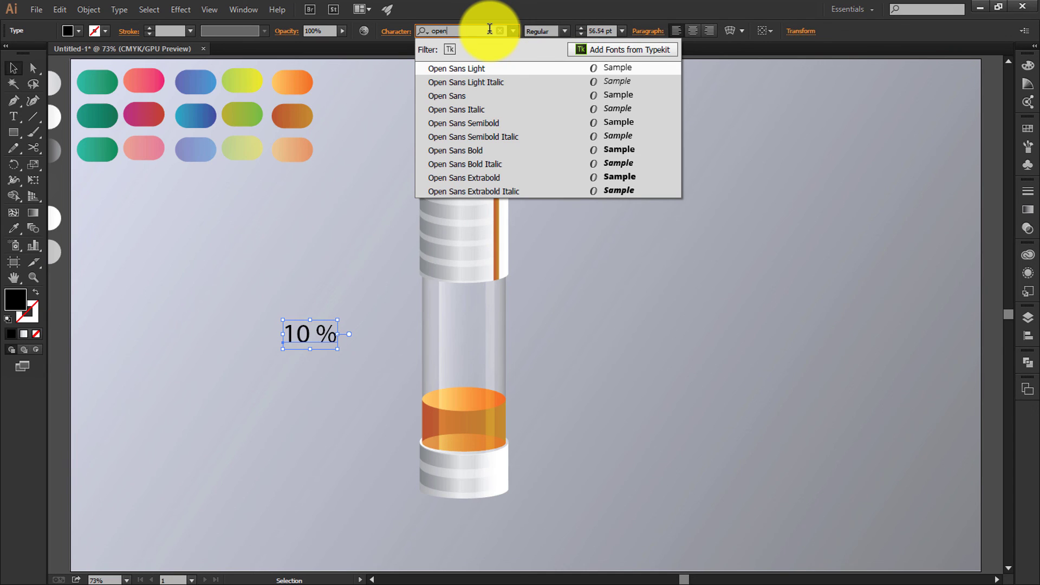
{"action": "left_click", "coordinate": [471, 178]}
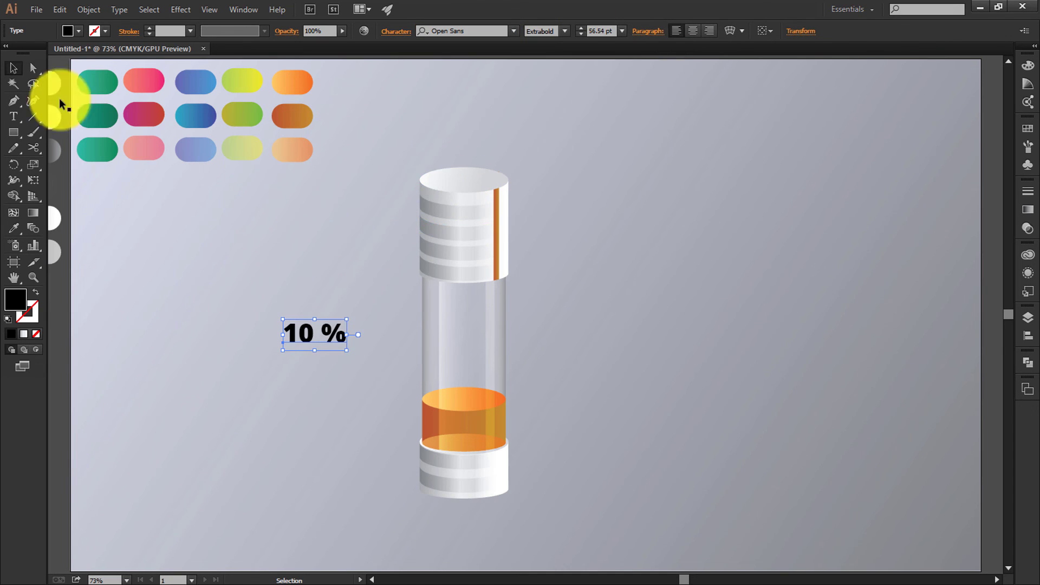
{"action": "left_click_drag", "start_coordinate": [350, 353], "coordinate": [478, 255]}
Fill the "10 %" text with the solid orange swatch
{"action": "left_click", "coordinate": [78, 31]}
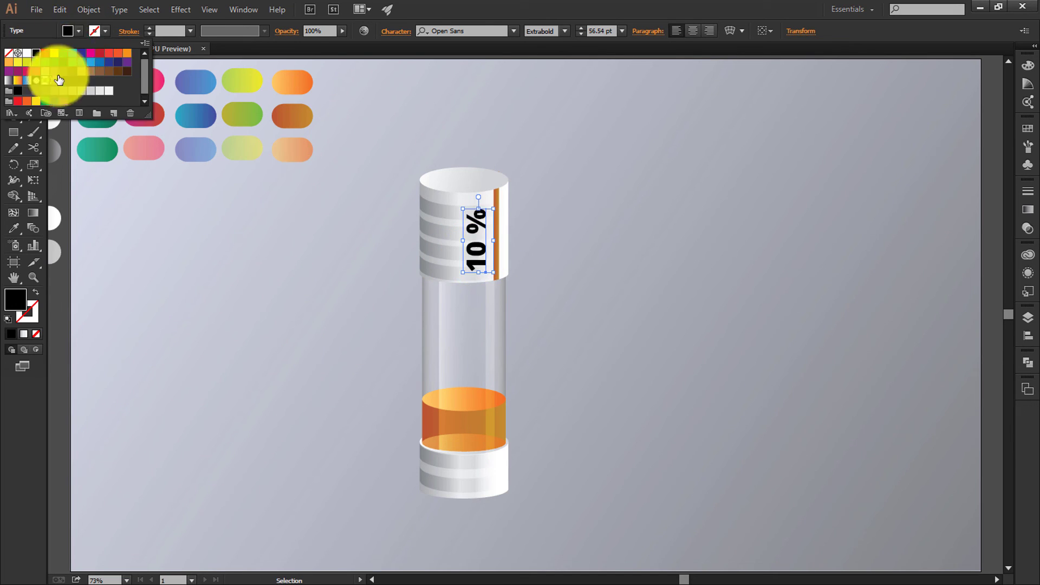
{"action": "left_click", "coordinate": [8, 62]}
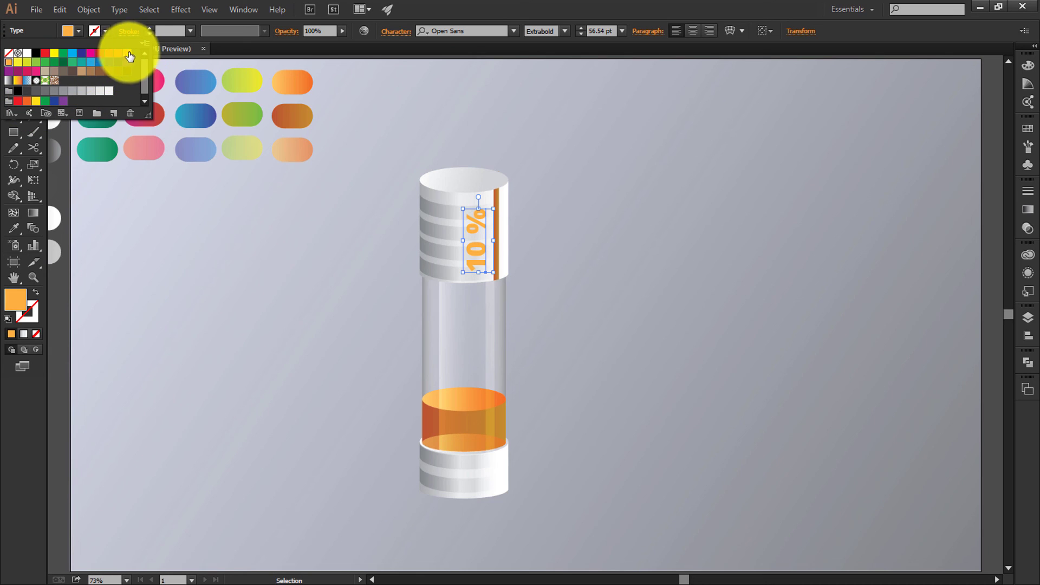
{"action": "left_click", "coordinate": [125, 54]}
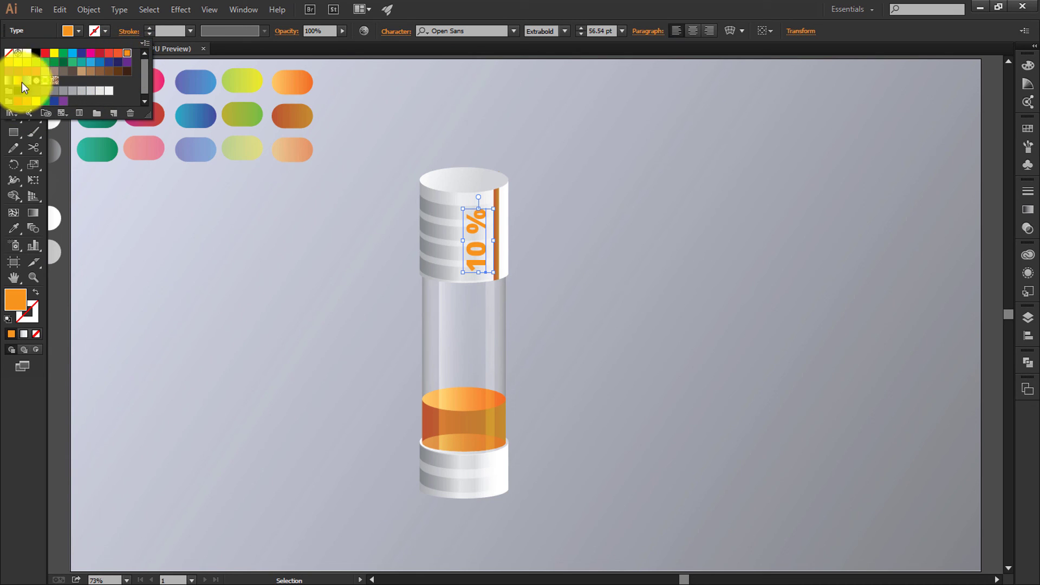
{"action": "left_click", "coordinate": [121, 208]}
Convert the "10 %" text to outlines
{"action": "right_click", "coordinate": [477, 262]}
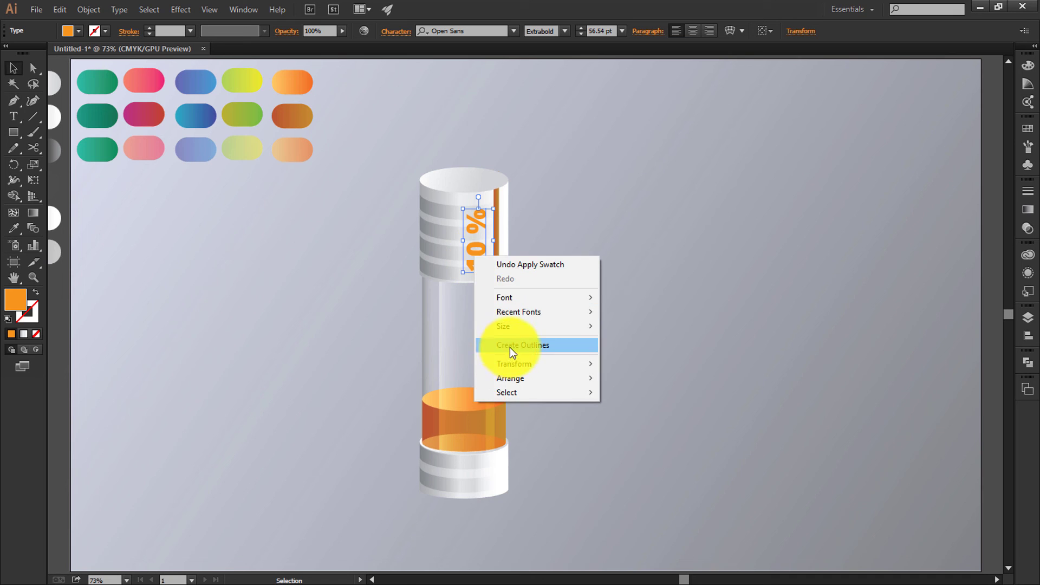